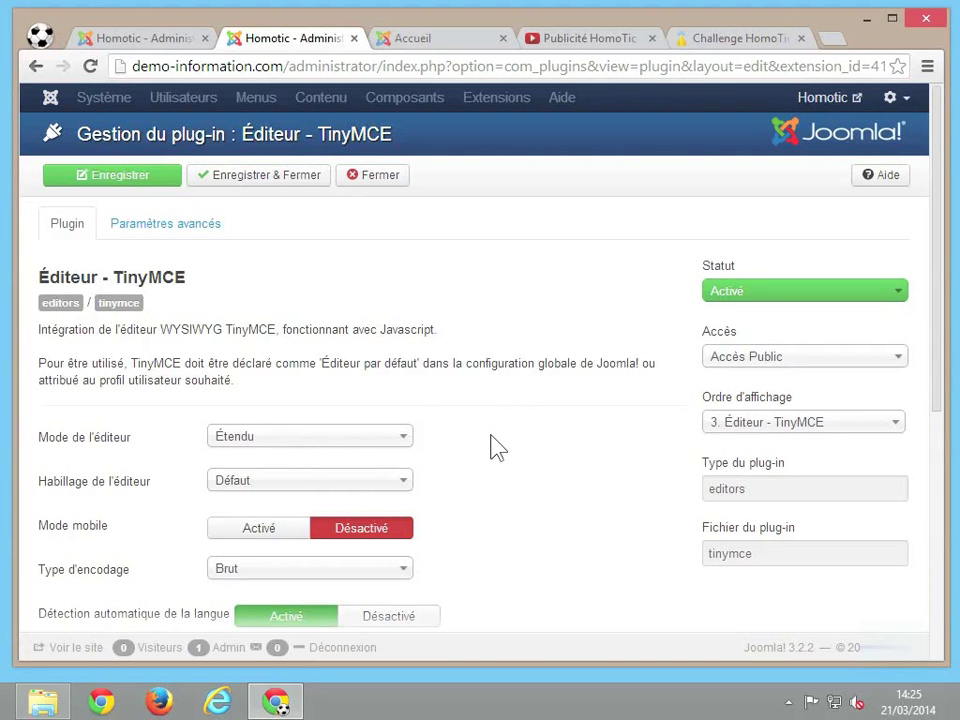
Save and close the TinyMCE plug-in with script,applet as prohibited elements, and return to the new article.
scroll(490, 447, down, 5)
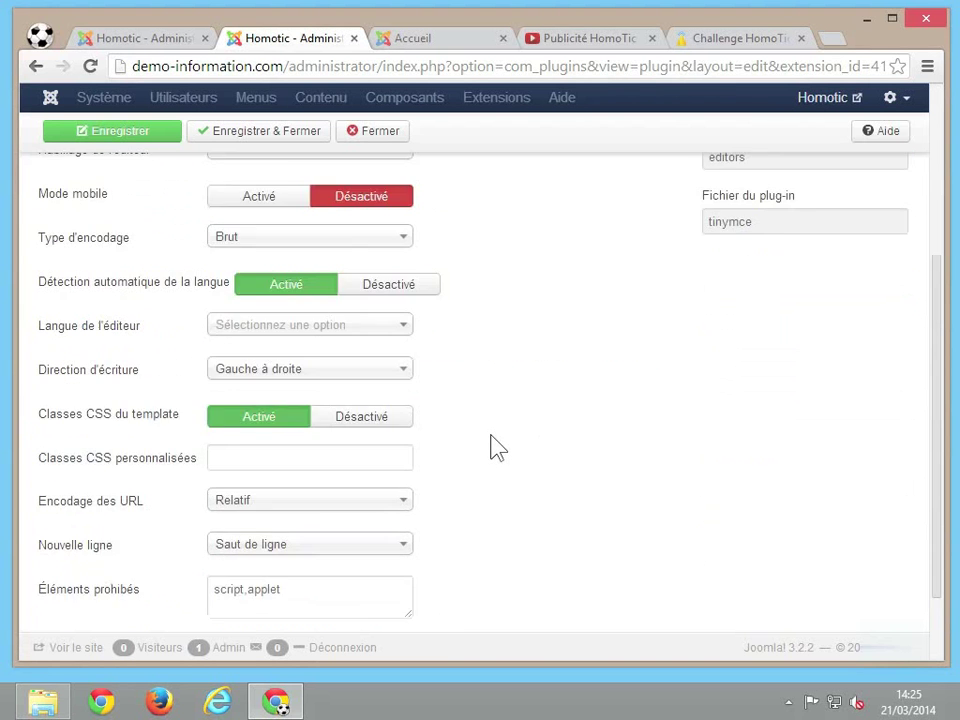
click(304, 489)
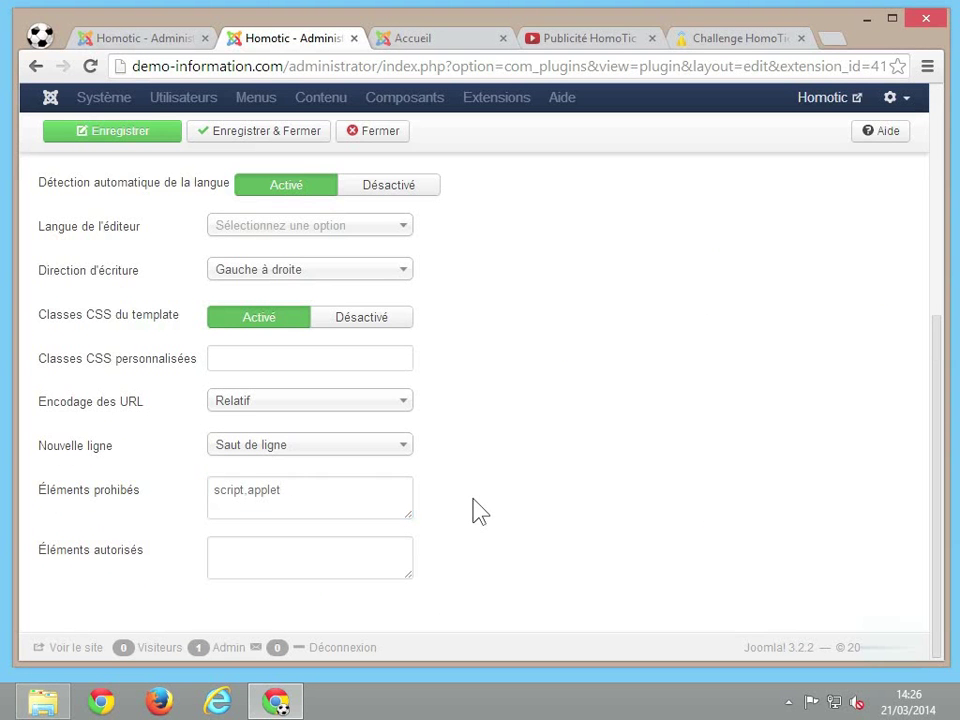
scroll(478, 512, up, 5)
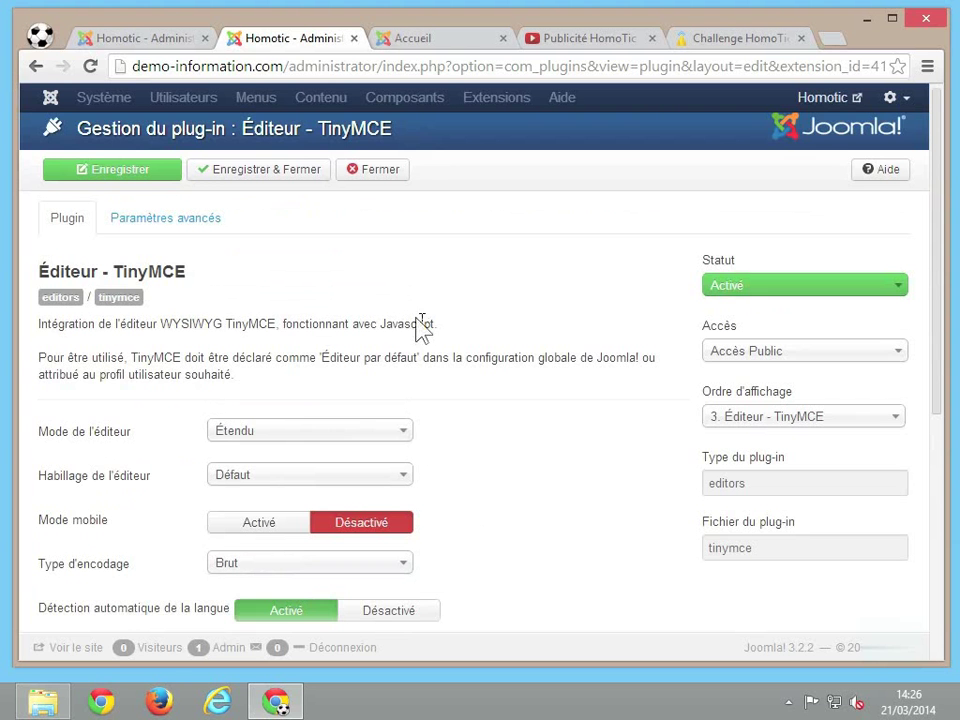
click(313, 178)
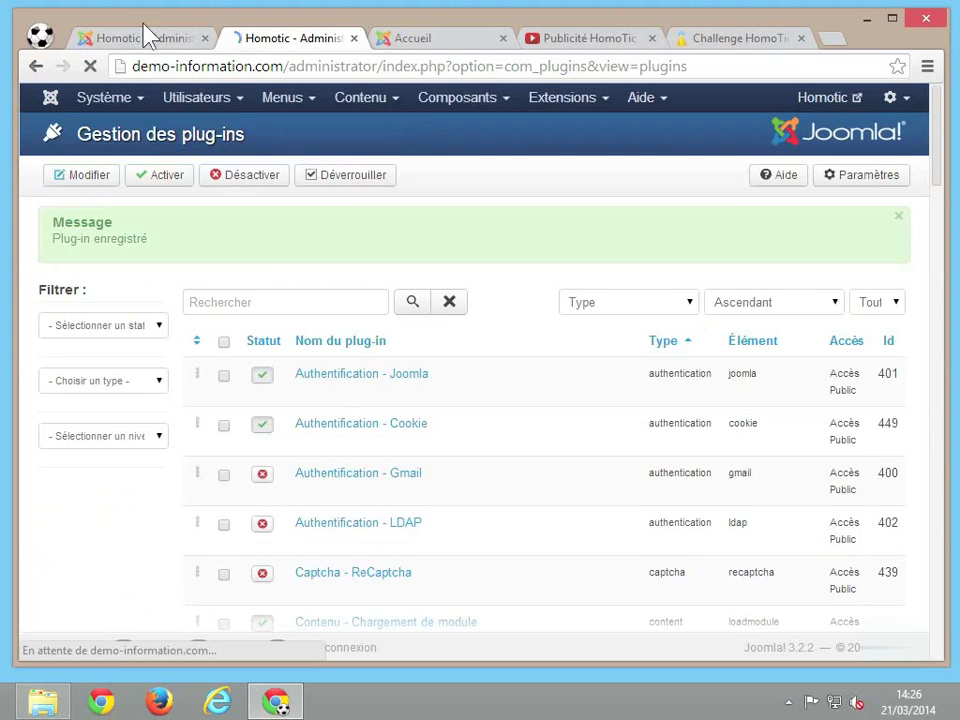
click(125, 40)
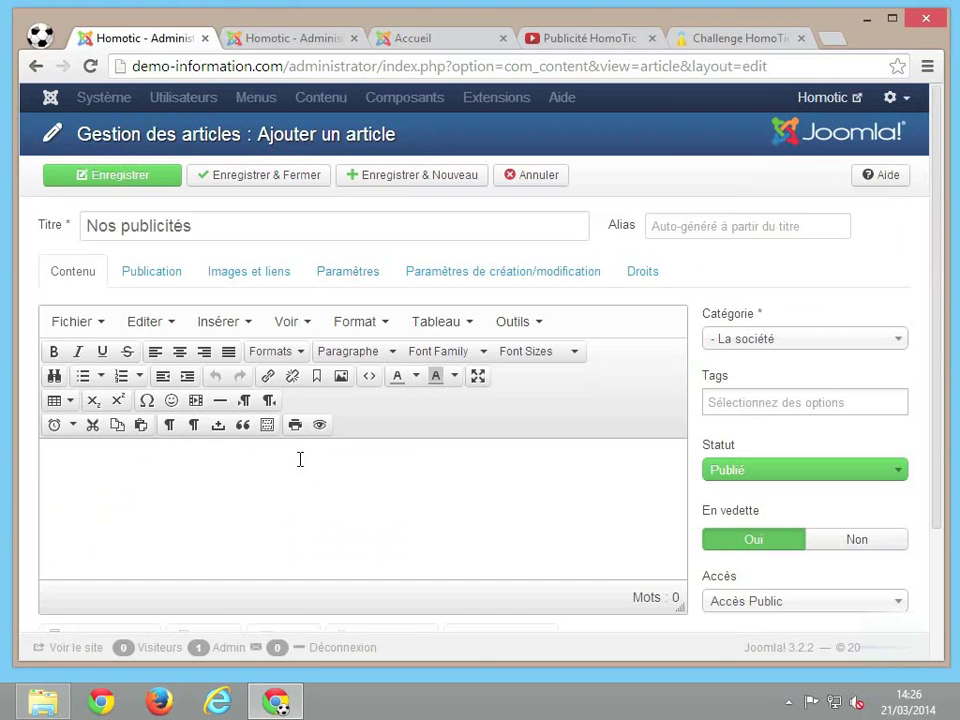
click(197, 406)
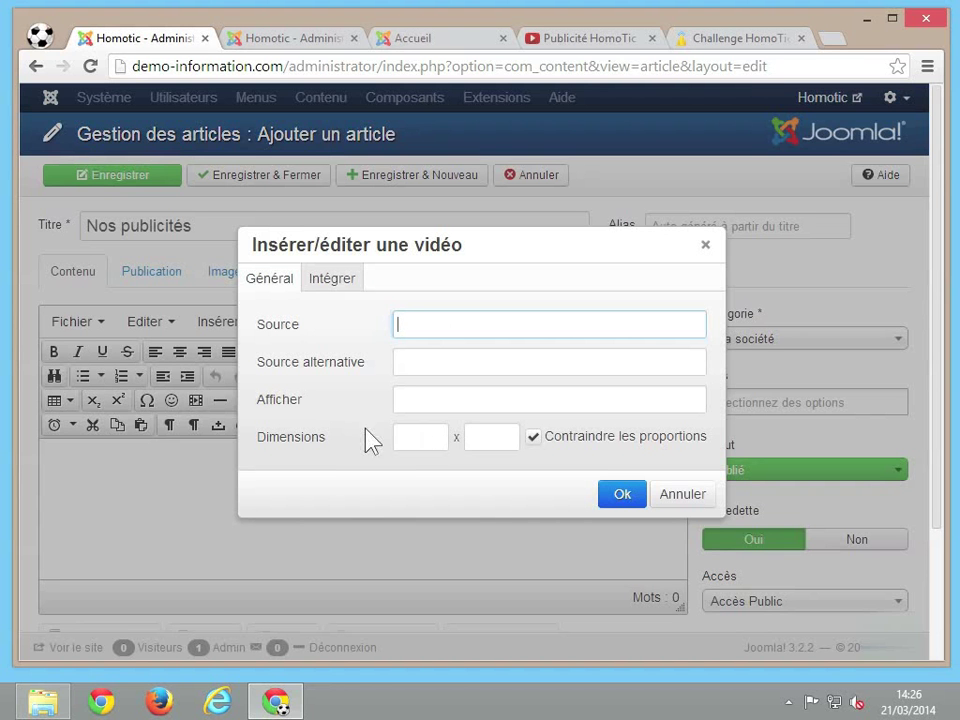
click(430, 443)
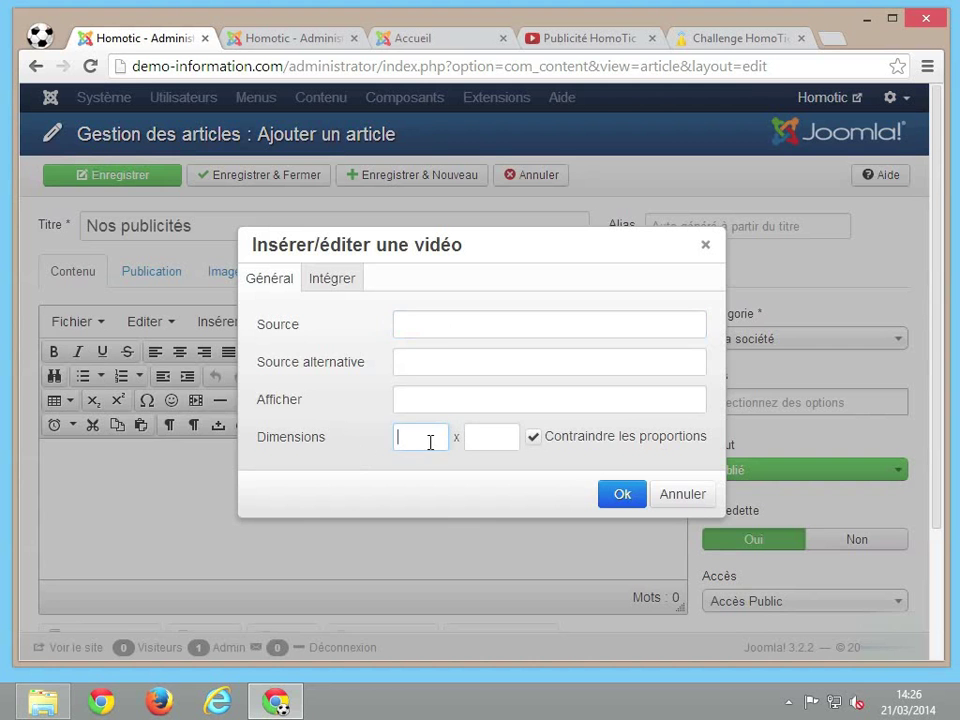
click(340, 283)
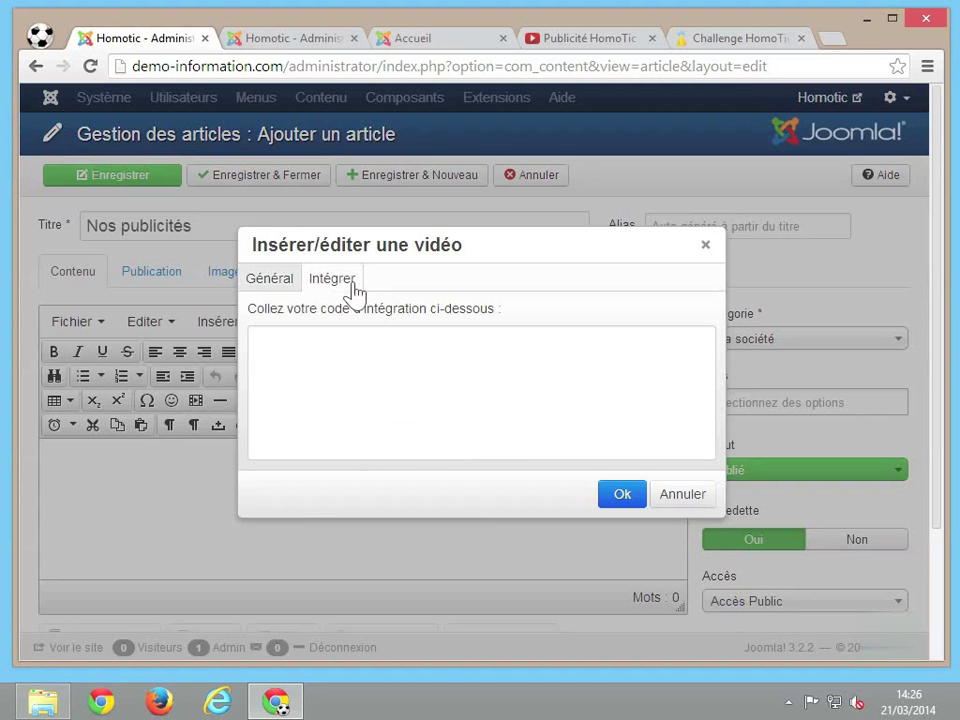
click(433, 353)
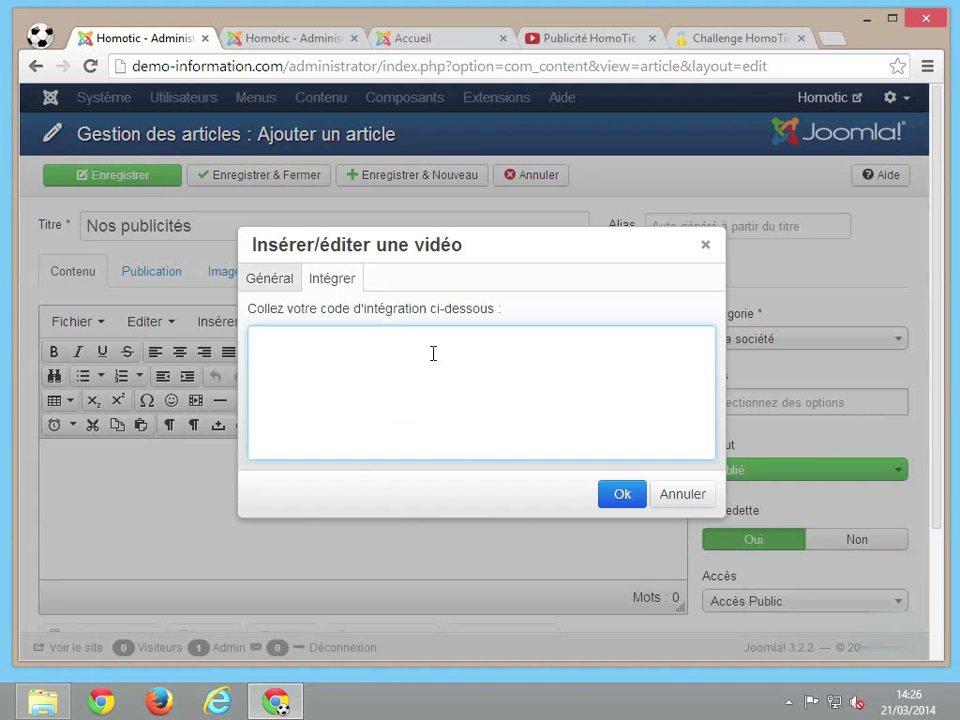
click(686, 500)
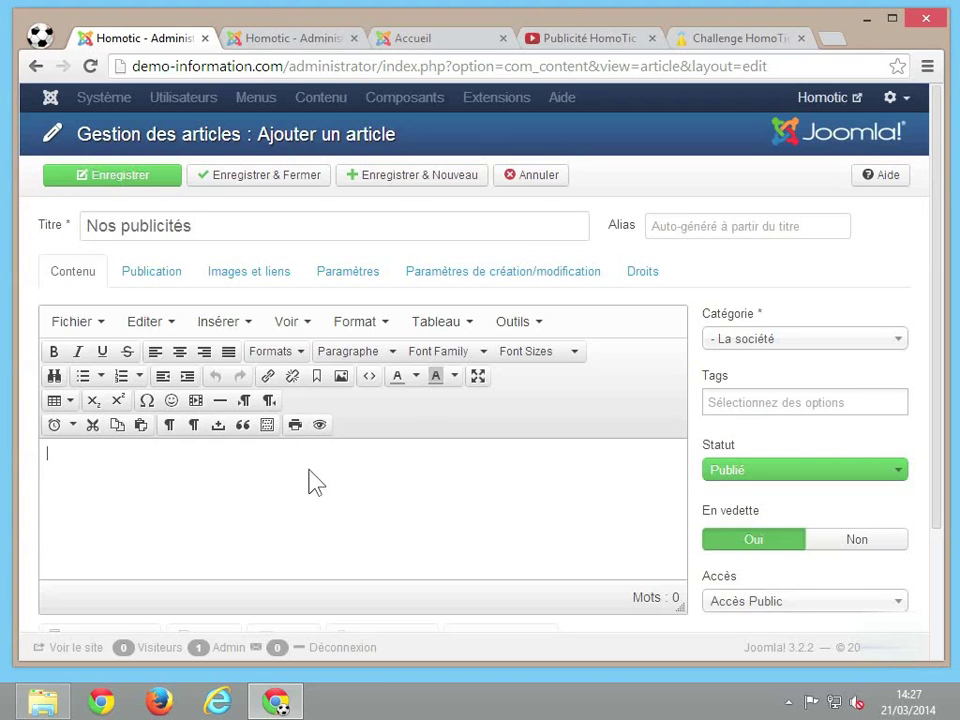
Switch the content of the "Nos publicités" article from the visual editor to plain code editing.
scroll(310, 482, down, 3)
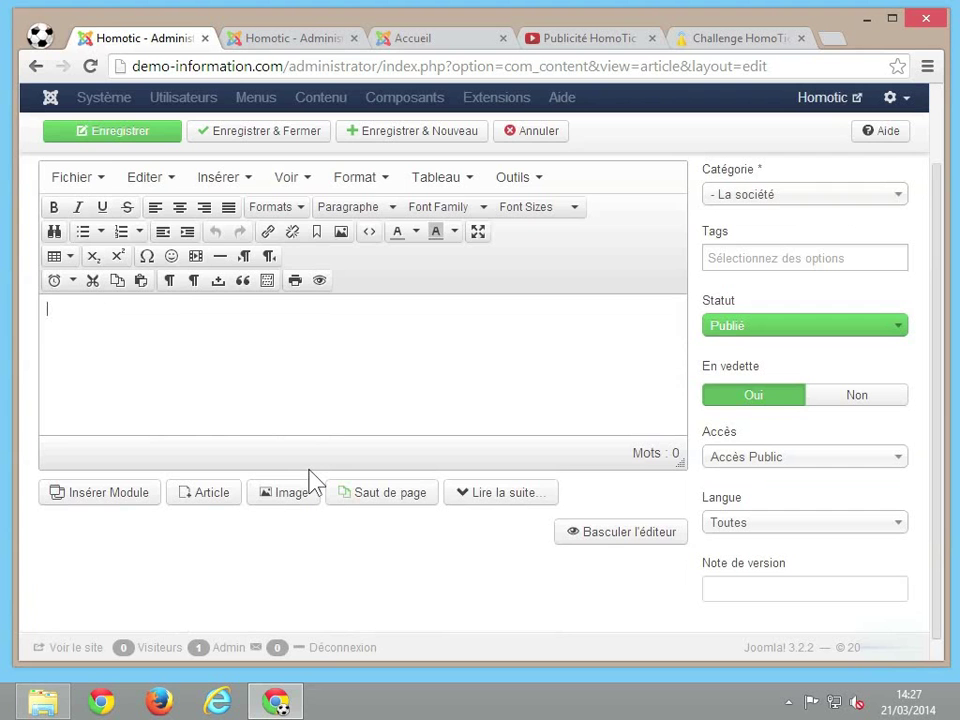
click(617, 535)
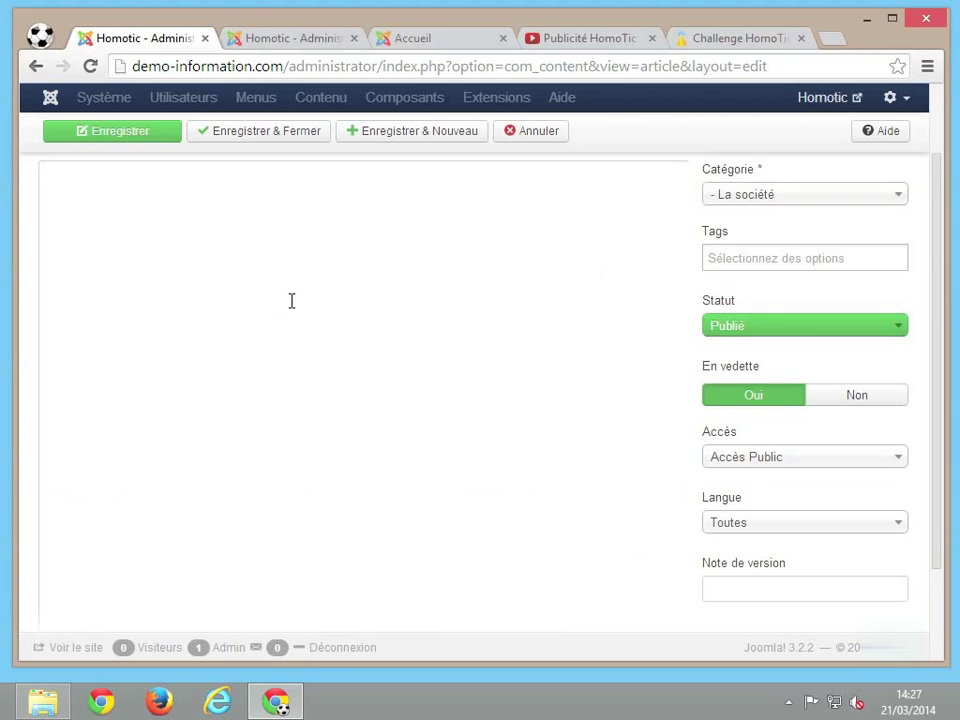
scroll(291, 301, up, 2)
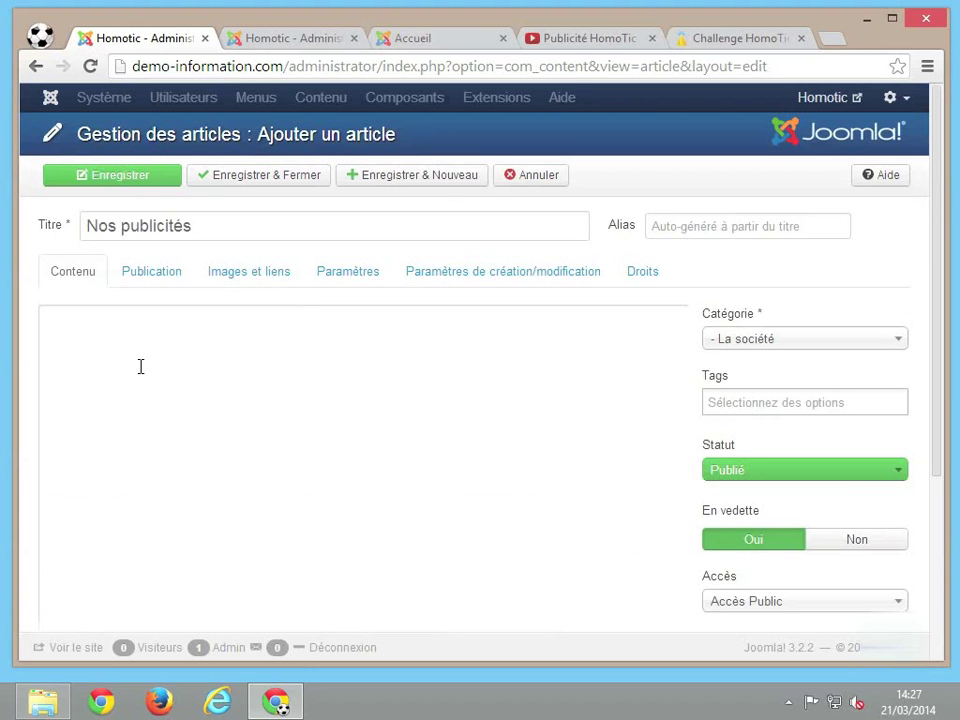
Switch to the "Publicité HomoTic" video on YouTube and display its embed code for sharing.
click(590, 45)
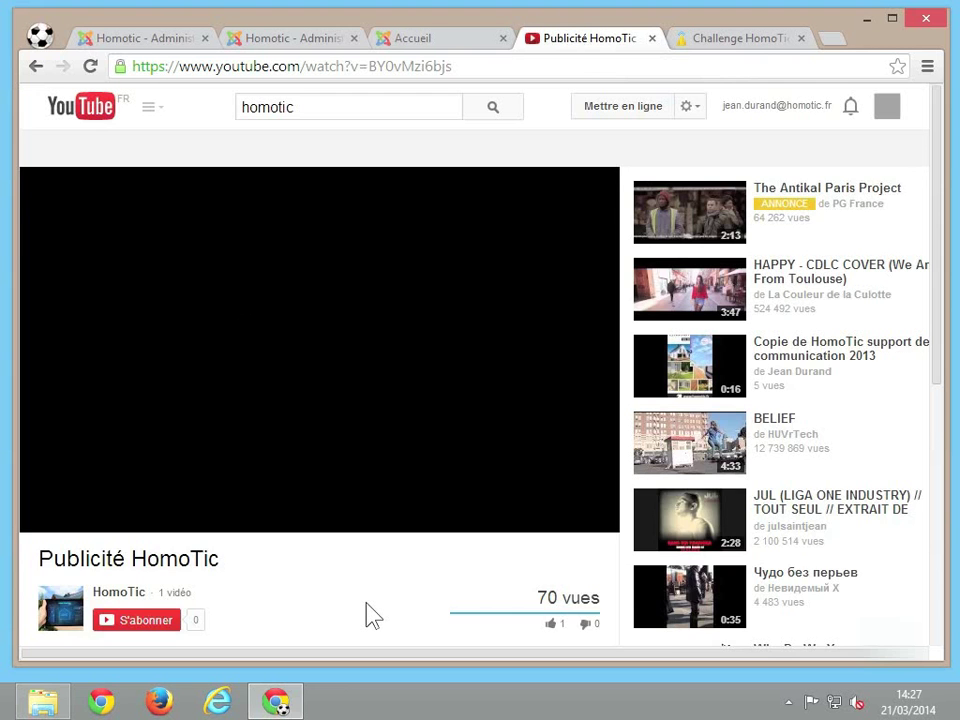
scroll(372, 615, down, 1)
scroll(372, 615, down, 1)
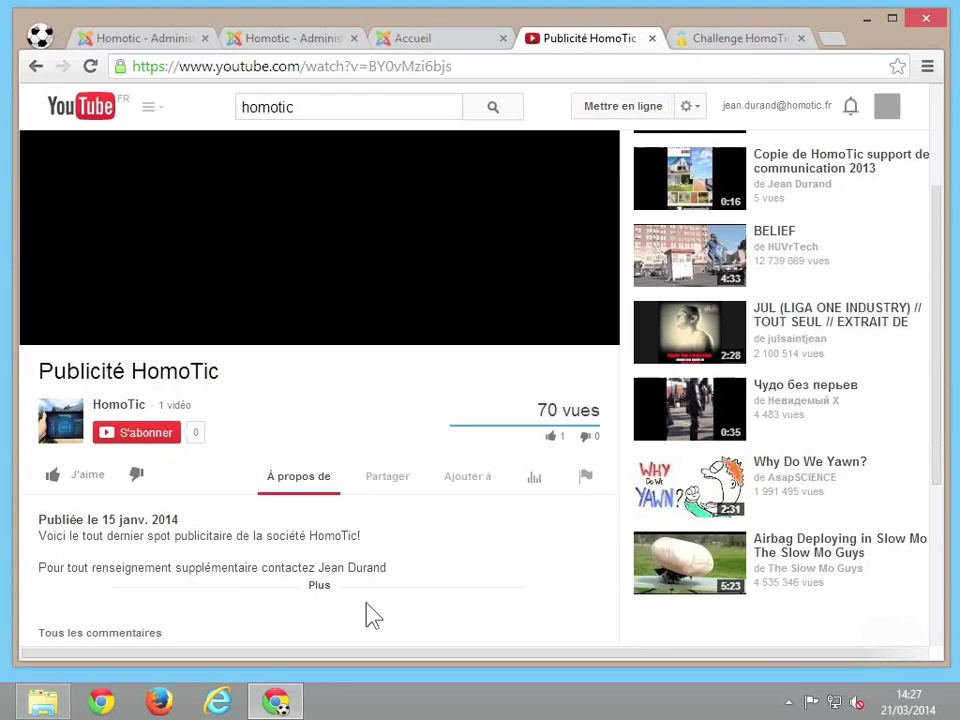
click(397, 484)
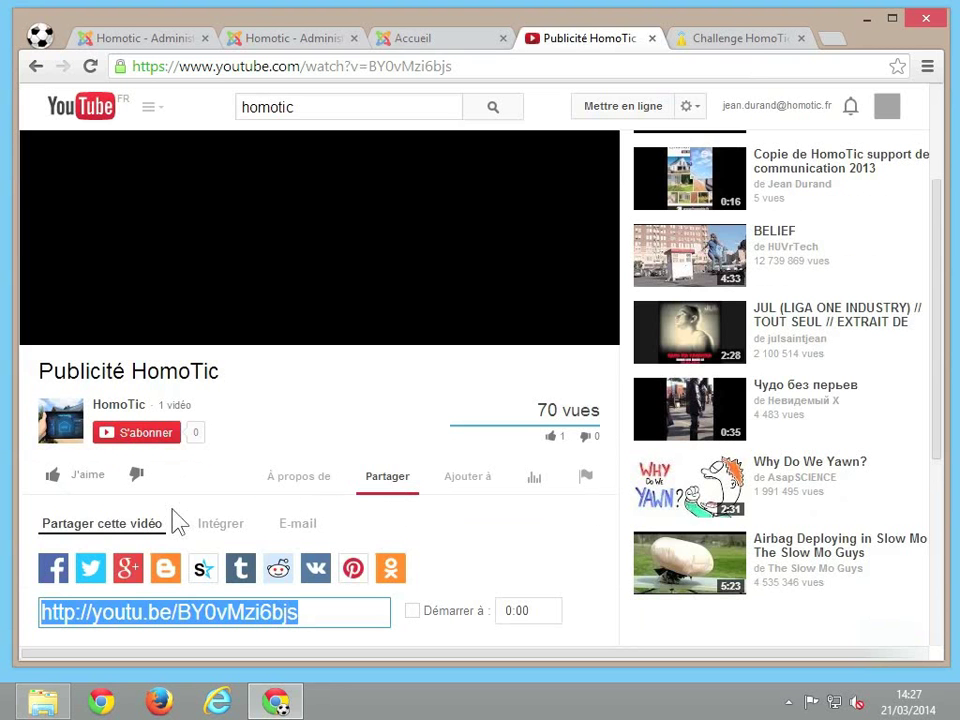
click(218, 524)
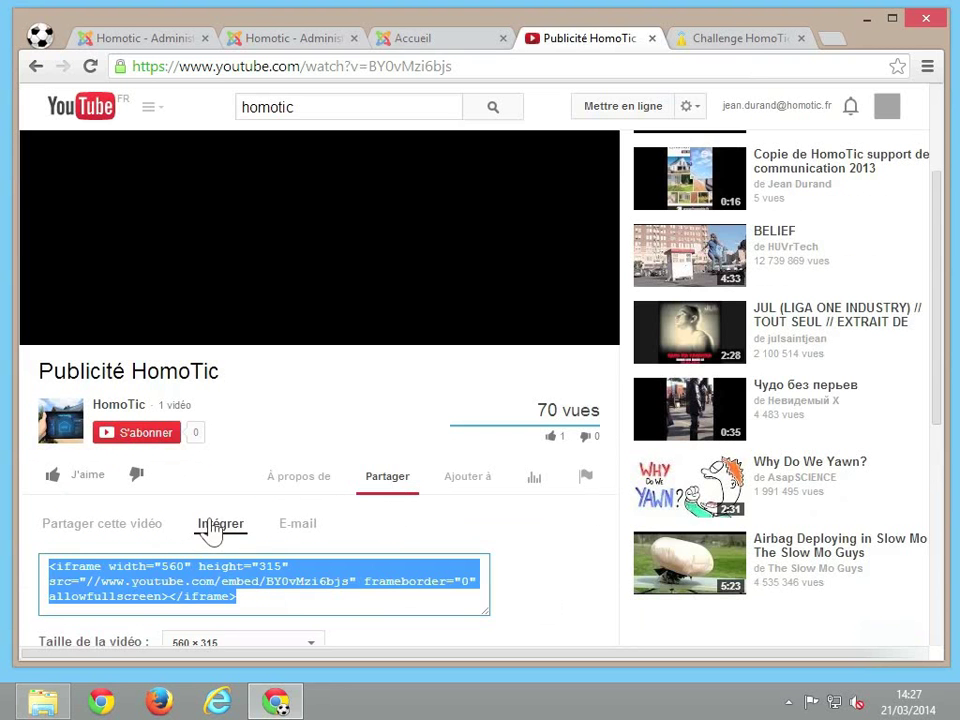
Set the embedded video size to 640 × 360.
scroll(381, 553, down, 2)
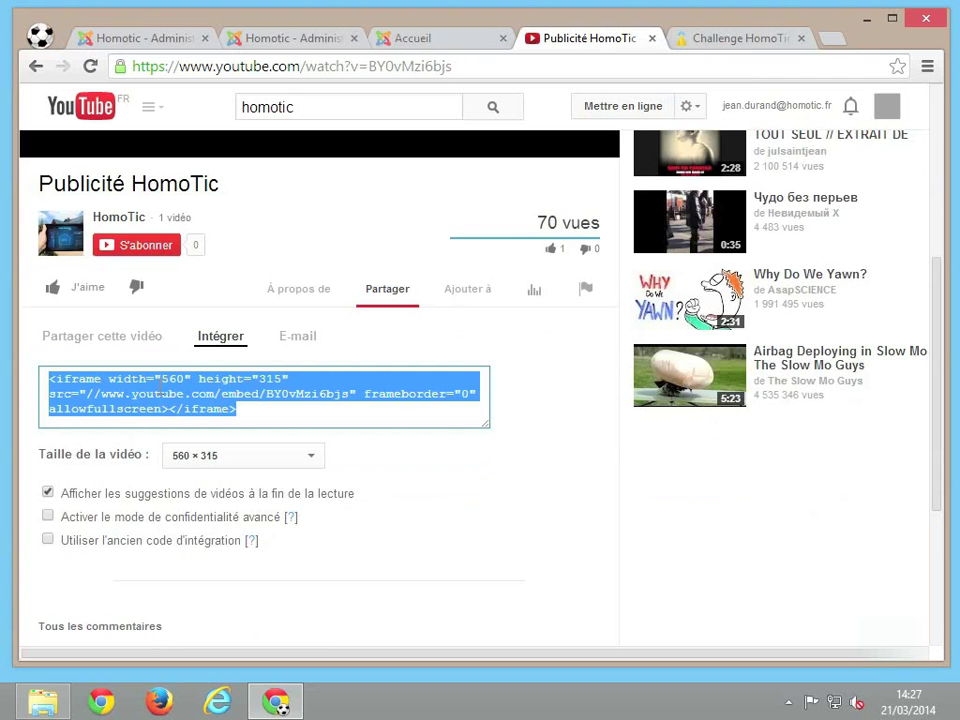
click(229, 458)
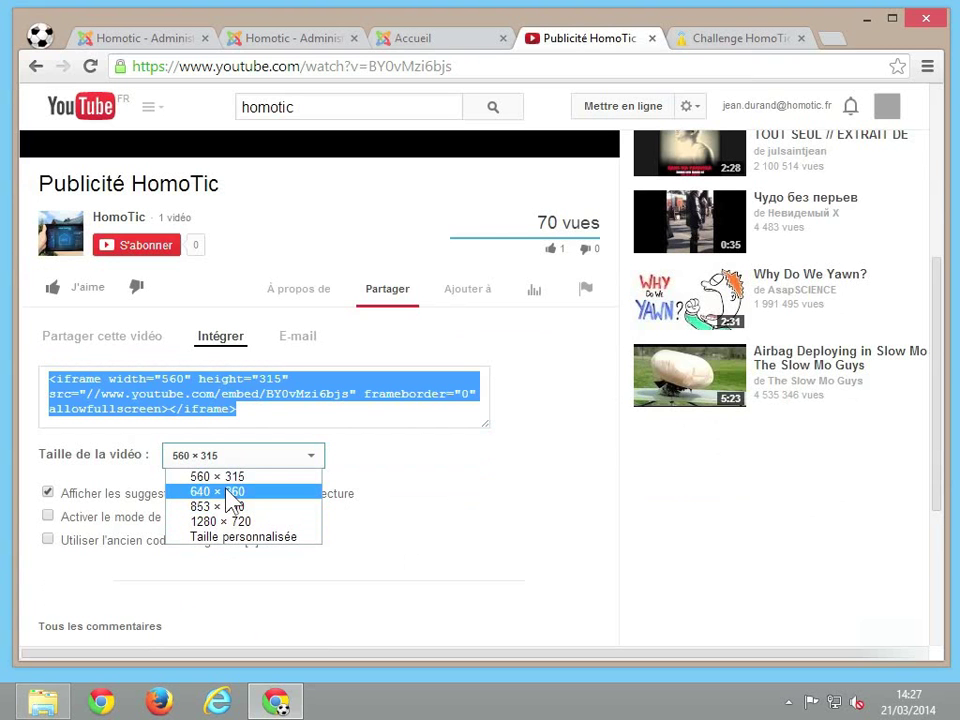
click(231, 494)
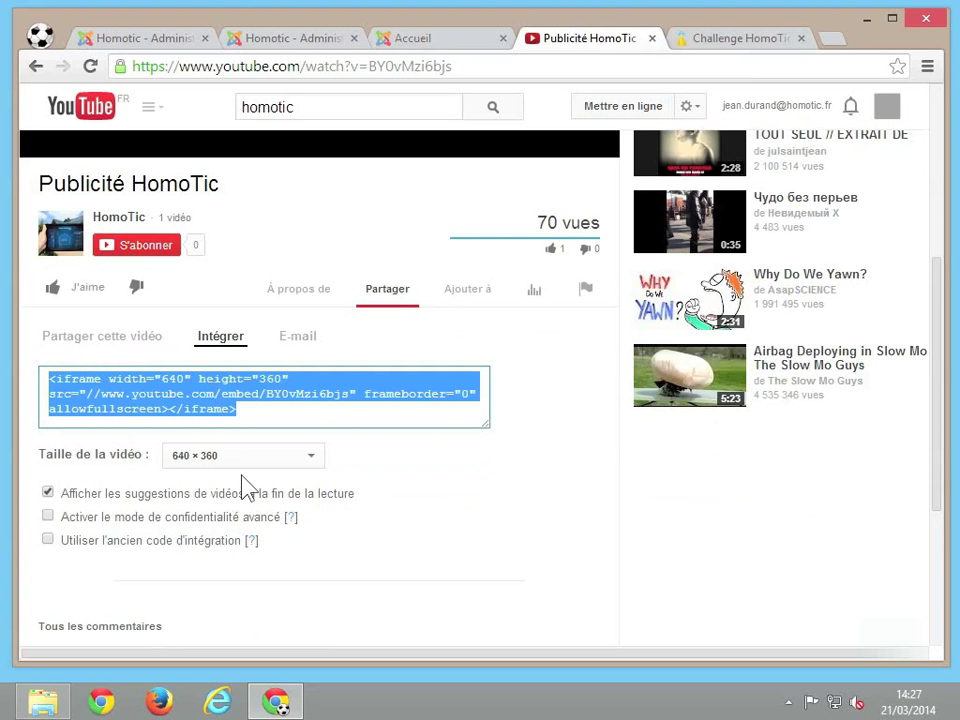
Select the video's whole iframe embed code and copy it.
click(166, 379)
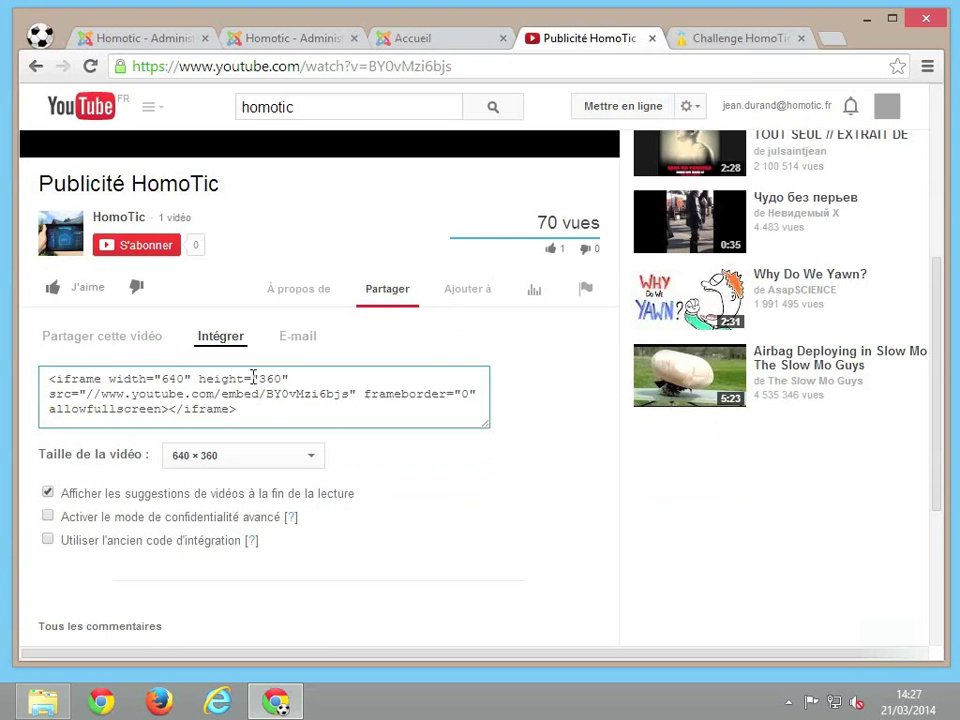
click(217, 394)
key(ctrl+c)
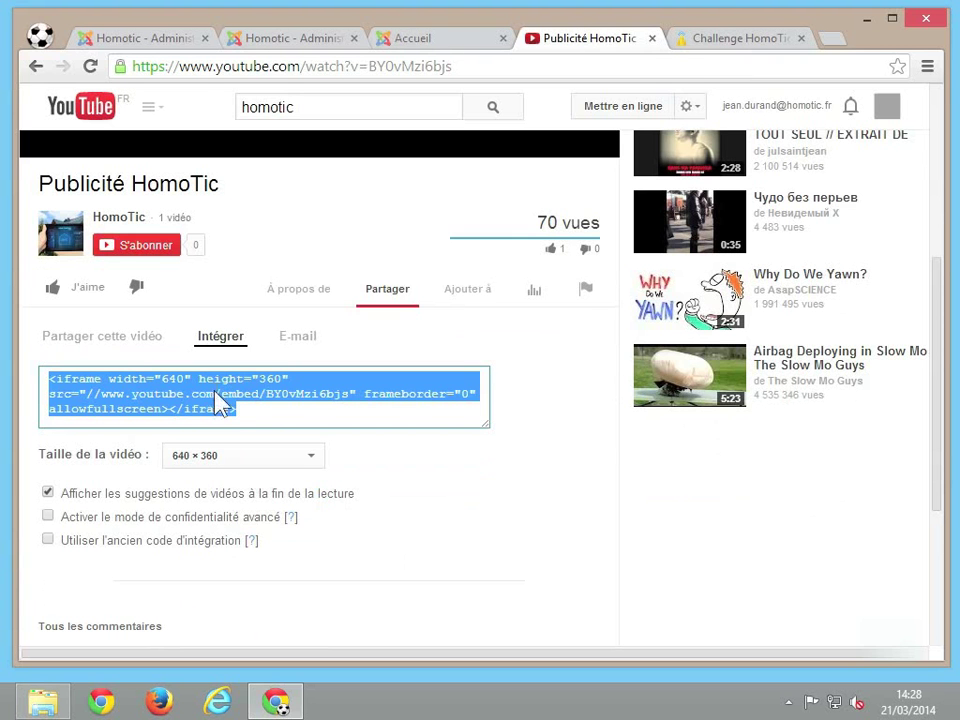
right_click(215, 390)
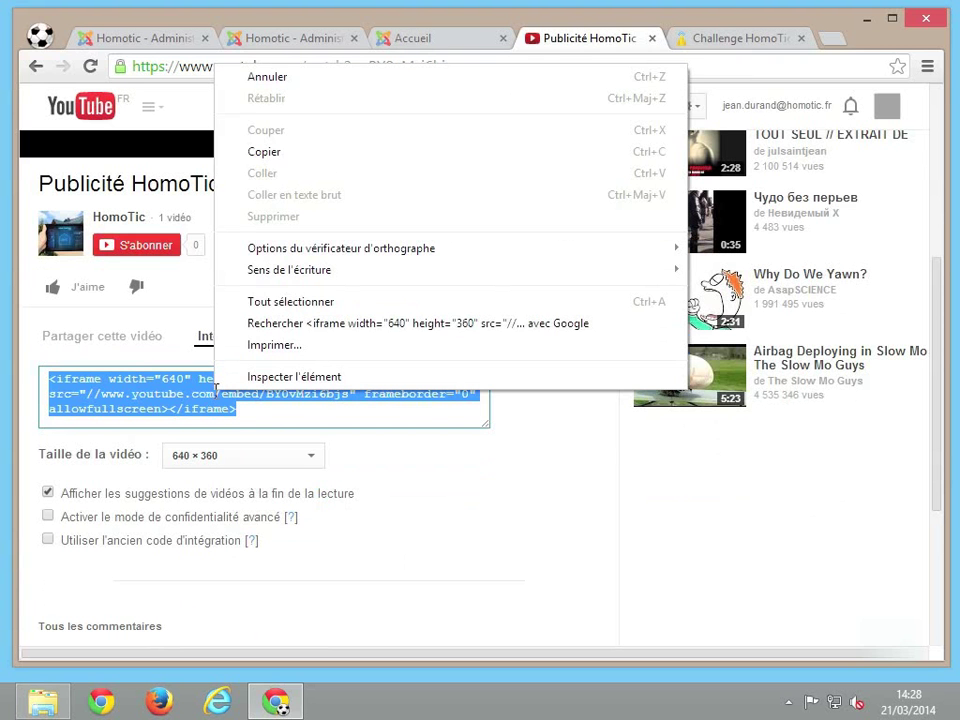
click(316, 153)
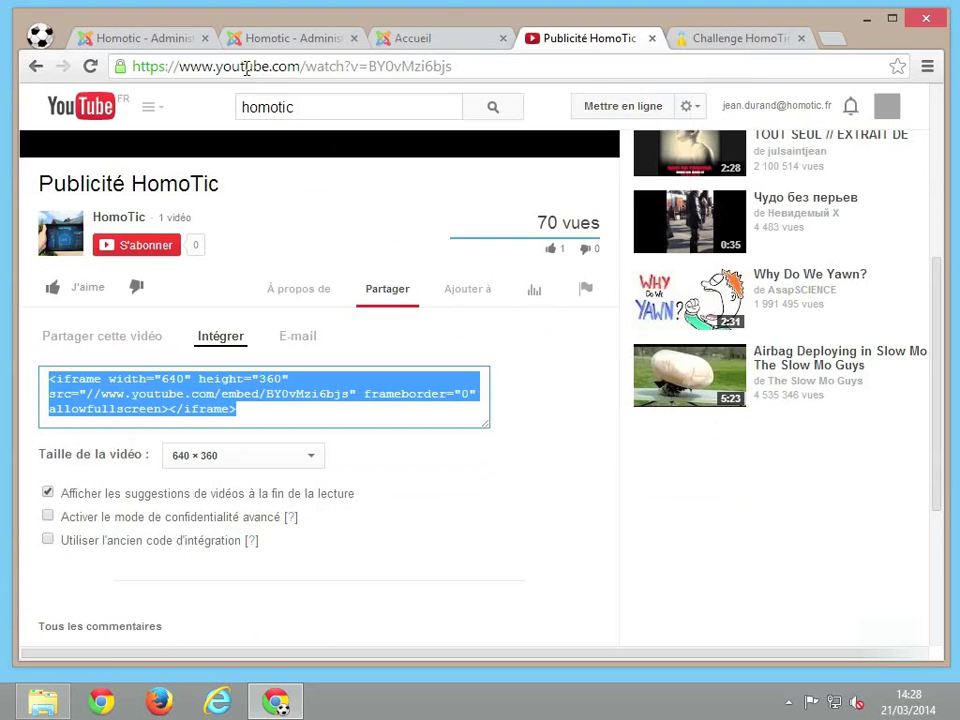
Paste the iframe code into the "Nos publicités" article's content and switch back to the visual editor.
click(135, 36)
click(245, 349)
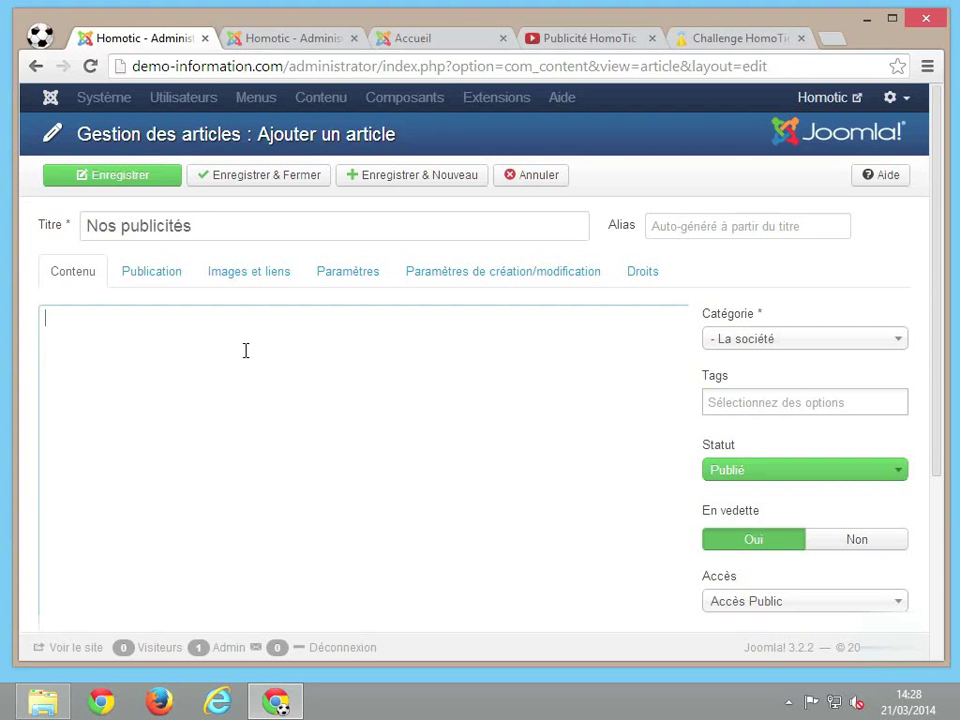
right_click(245, 351)
click(334, 462)
scroll(331, 458, down, 3)
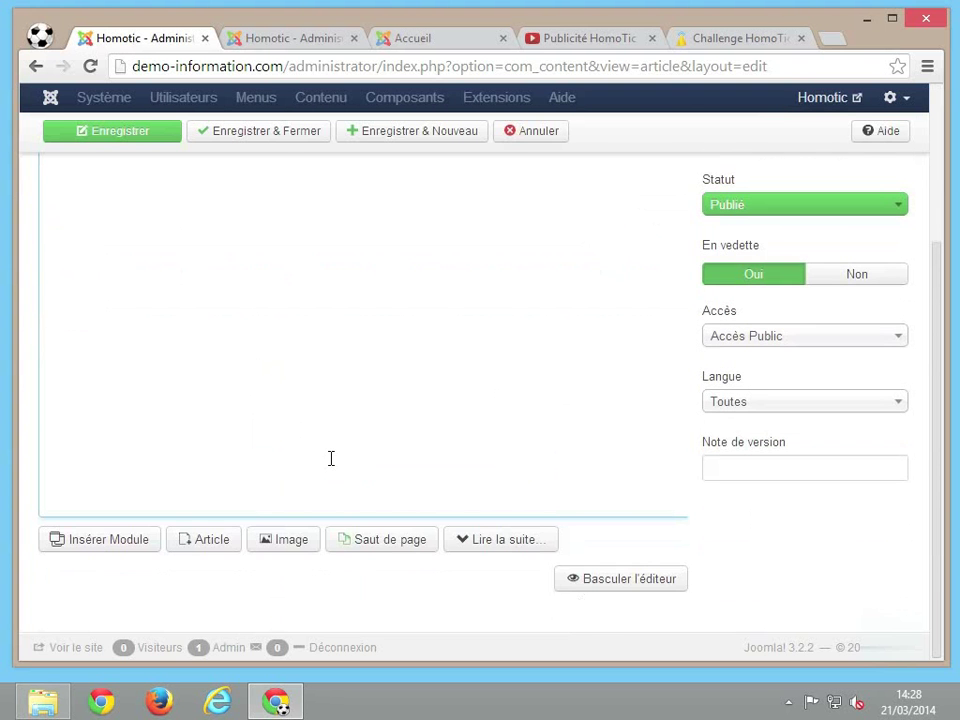
click(592, 588)
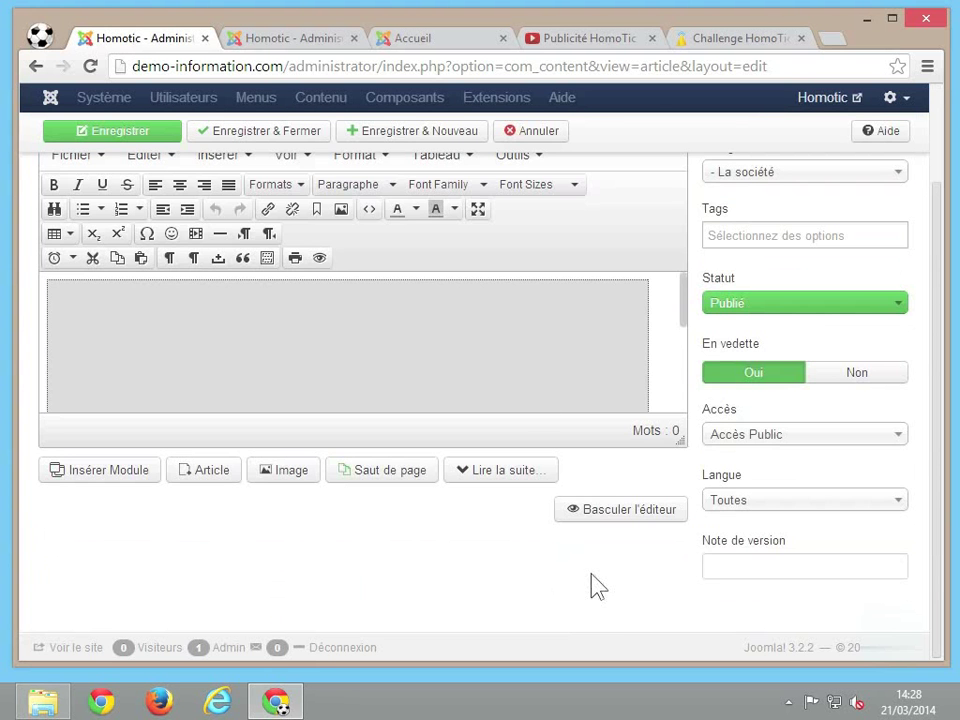
Shrink the embedded video frame to about 80% of its width and save the article.
click(510, 377)
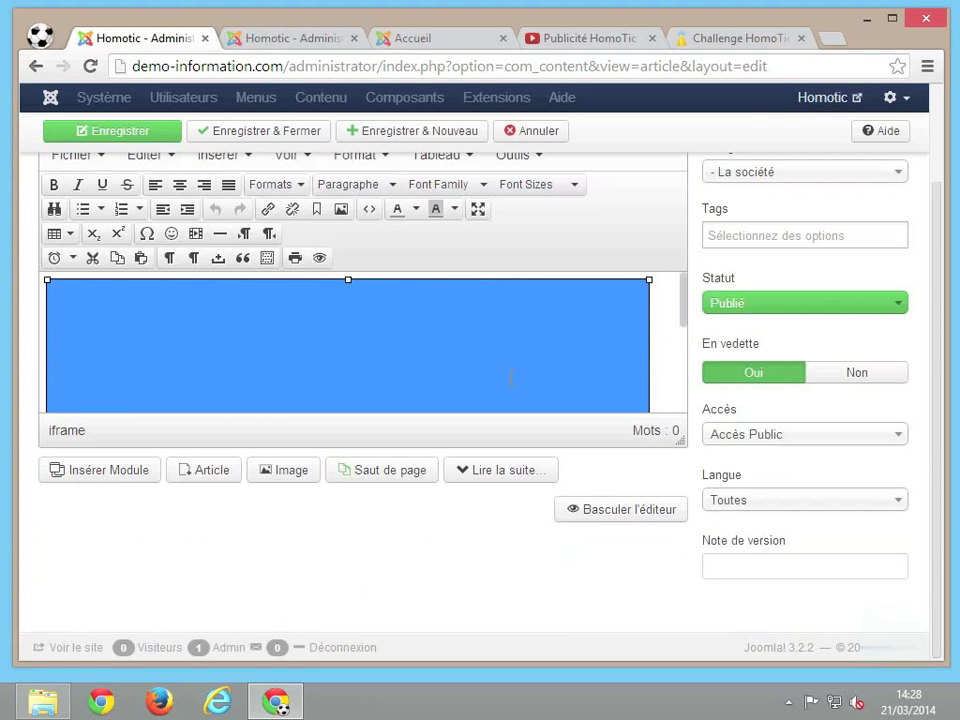
drag(649, 280, 459, 347)
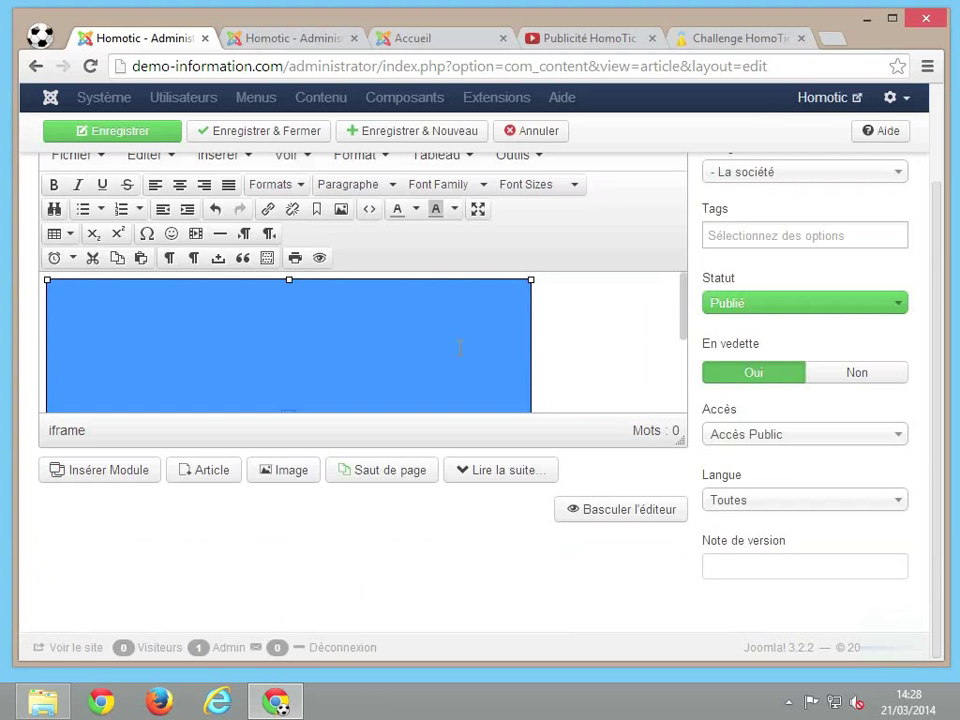
scroll(459, 347, up, 2)
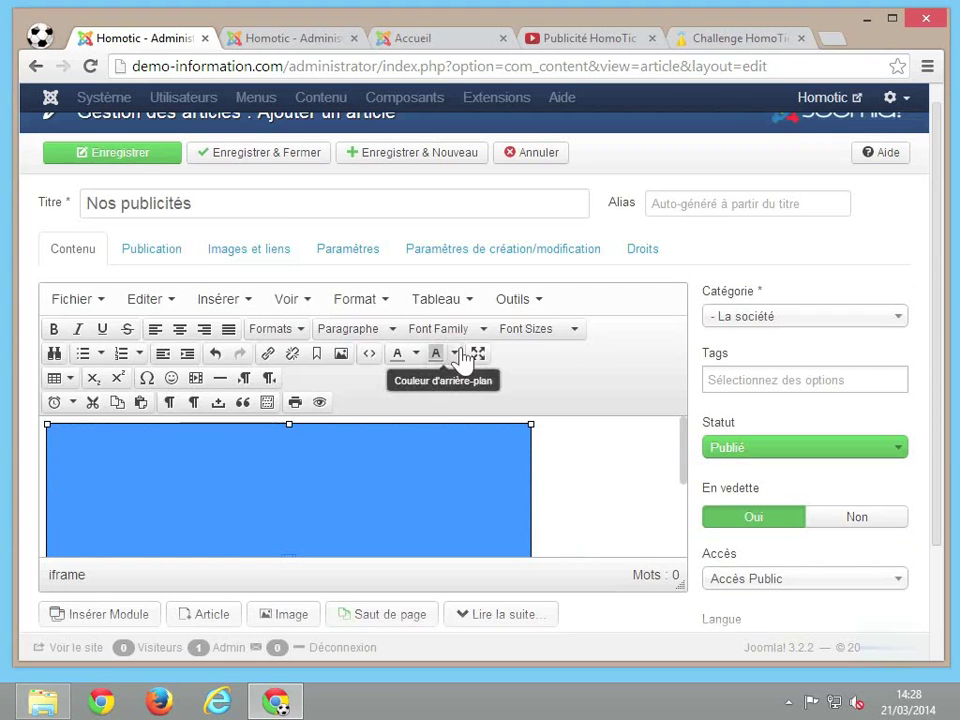
click(166, 172)
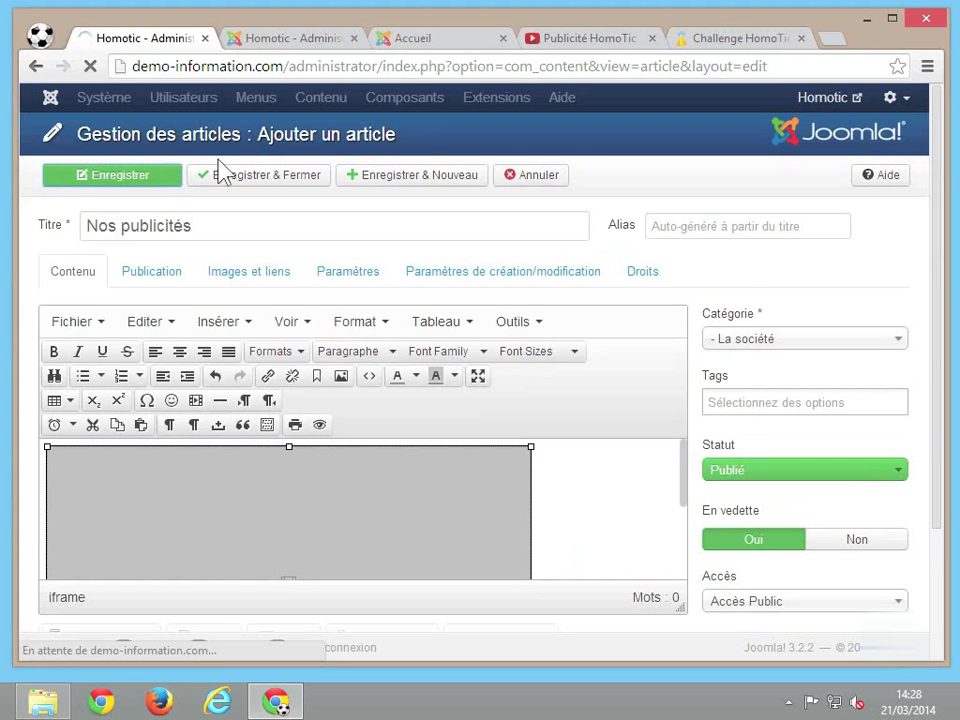
Reload the public site's homepage and check the video in the "Nos publicités" article.
click(300, 40)
click(422, 40)
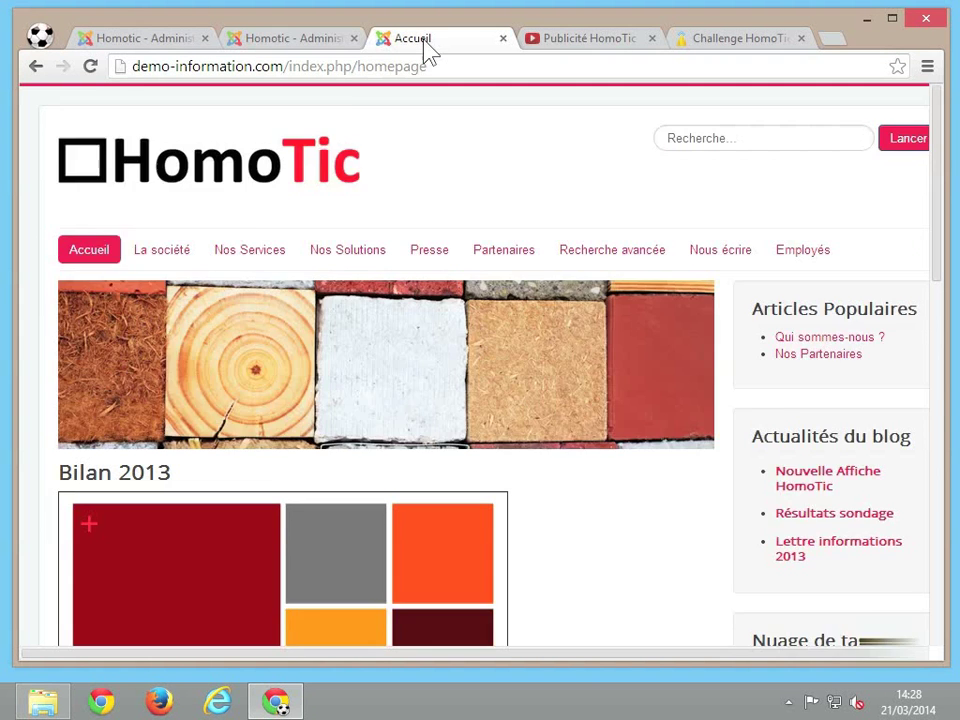
click(92, 68)
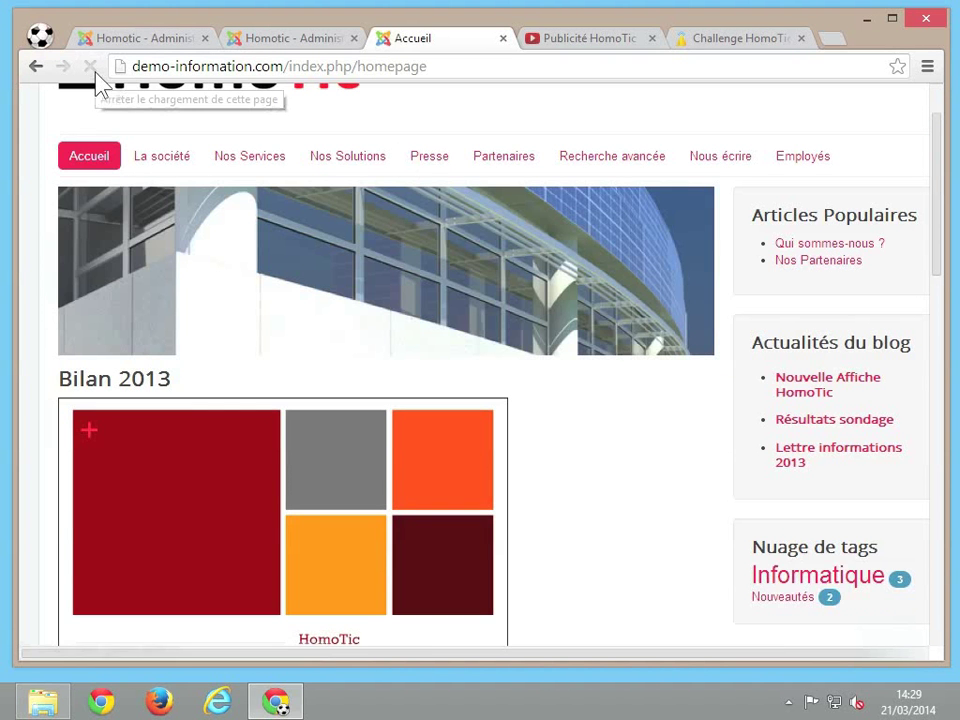
scroll(437, 171, down, 3)
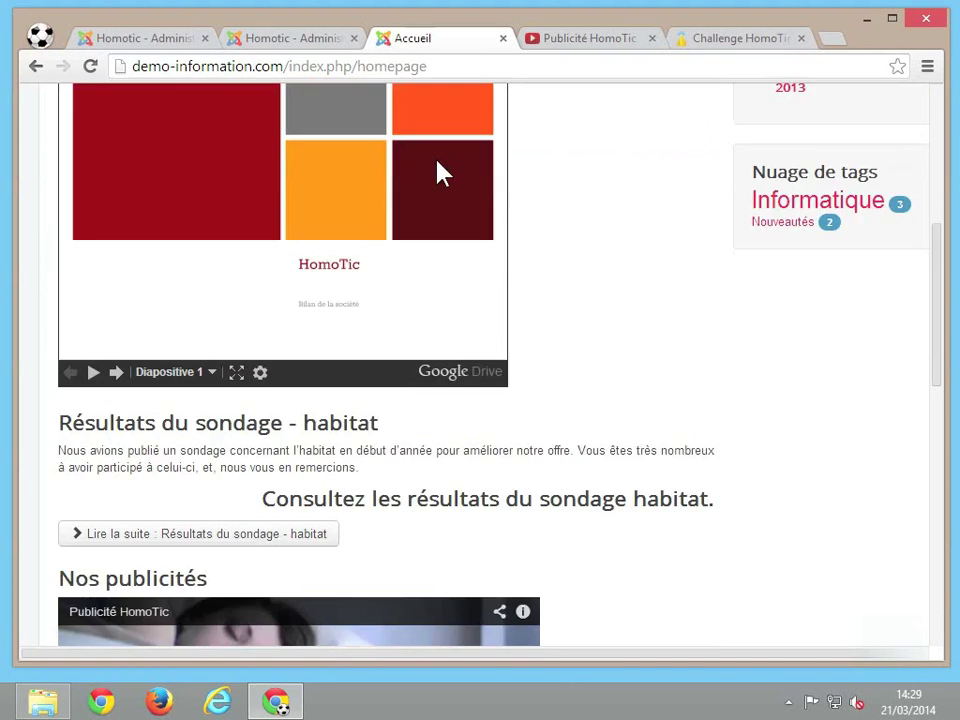
scroll(390, 290, down, 4)
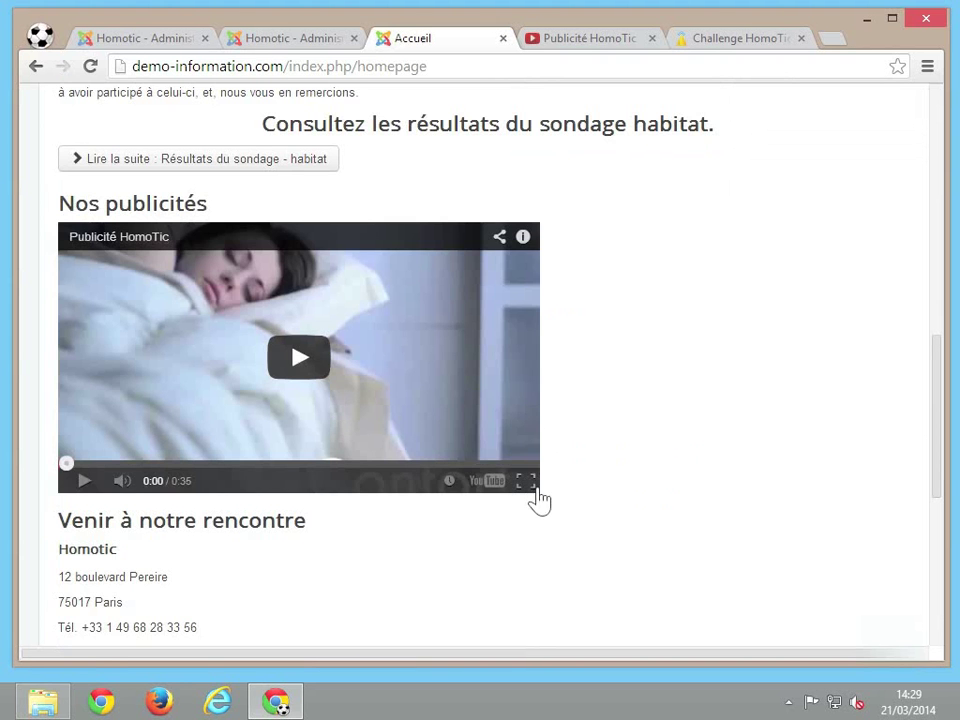
Return to editing the "Nos publicités" article and switch its content to raw HTML code.
click(176, 40)
click(510, 594)
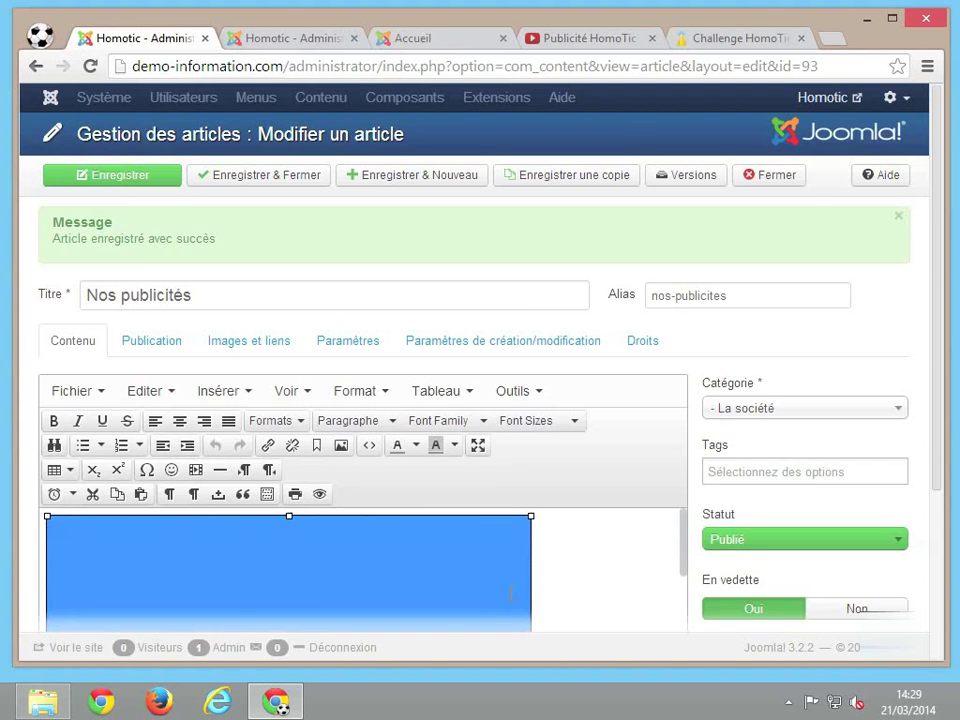
scroll(510, 594, down, 3)
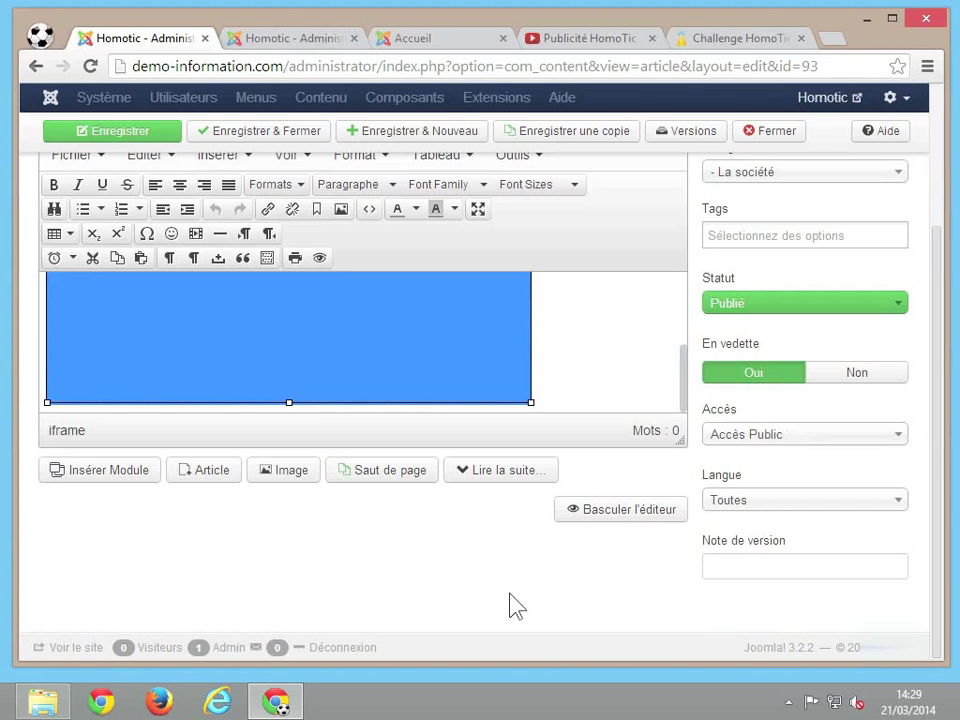
click(638, 513)
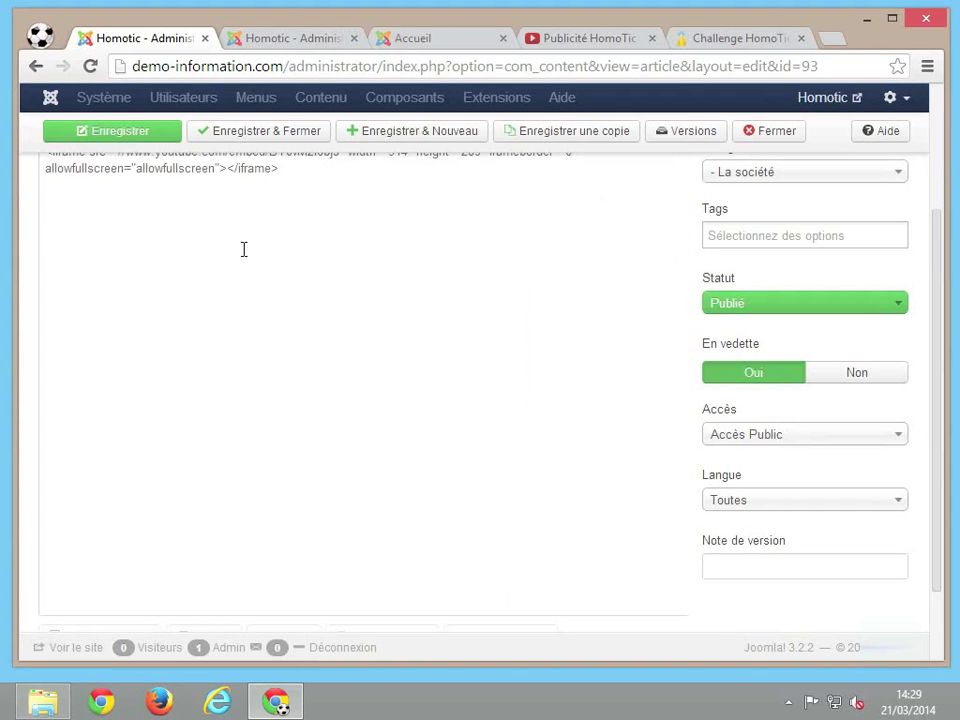
scroll(242, 250, up, 1)
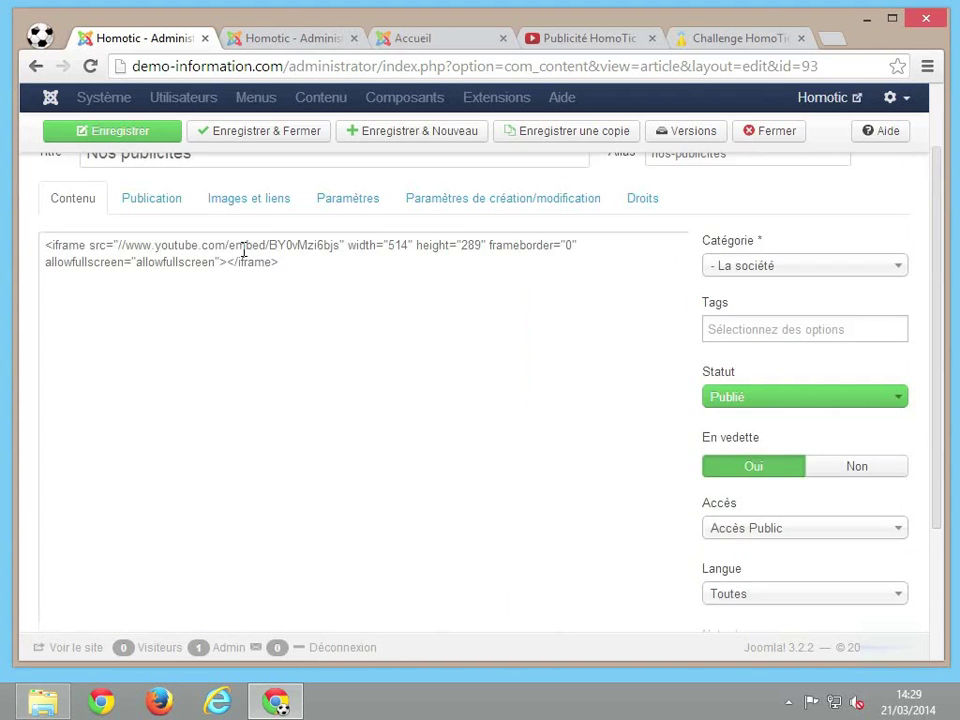
Set the YouTube iframe's width to 1000 and height to 500 in the code and save the article.
double_click(407, 244)
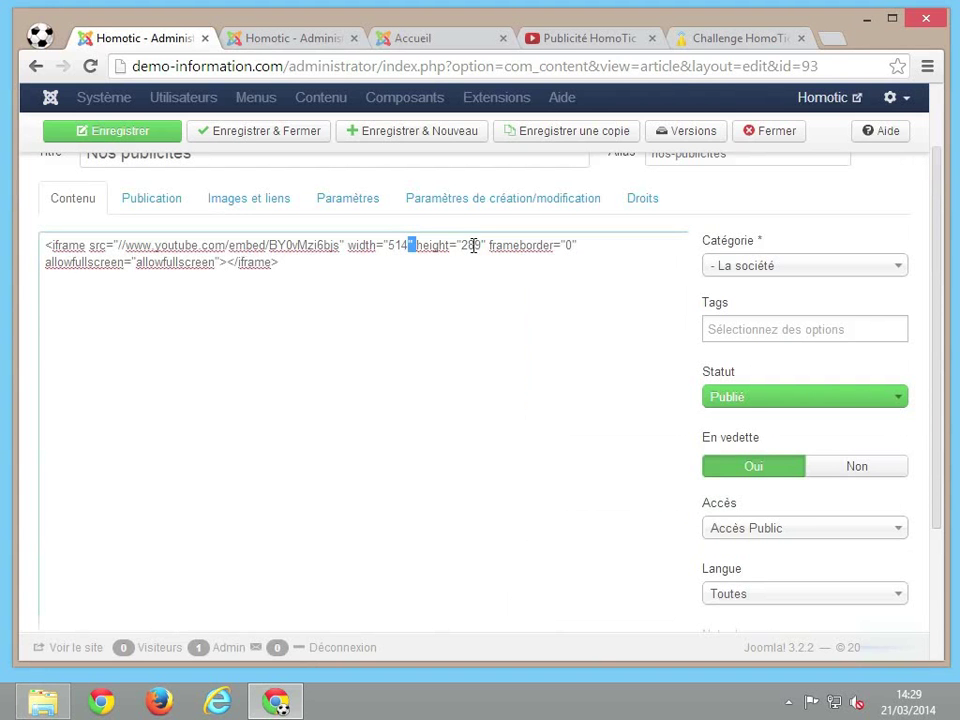
double_click(400, 245)
text(1000)
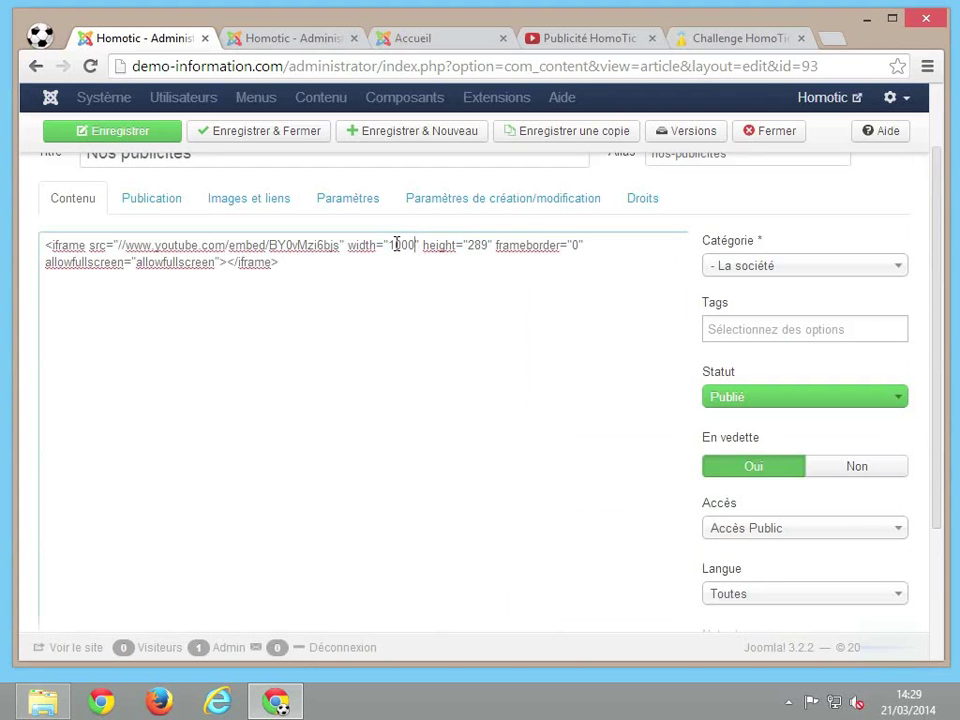
double_click(478, 250)
text(500)
click(133, 131)
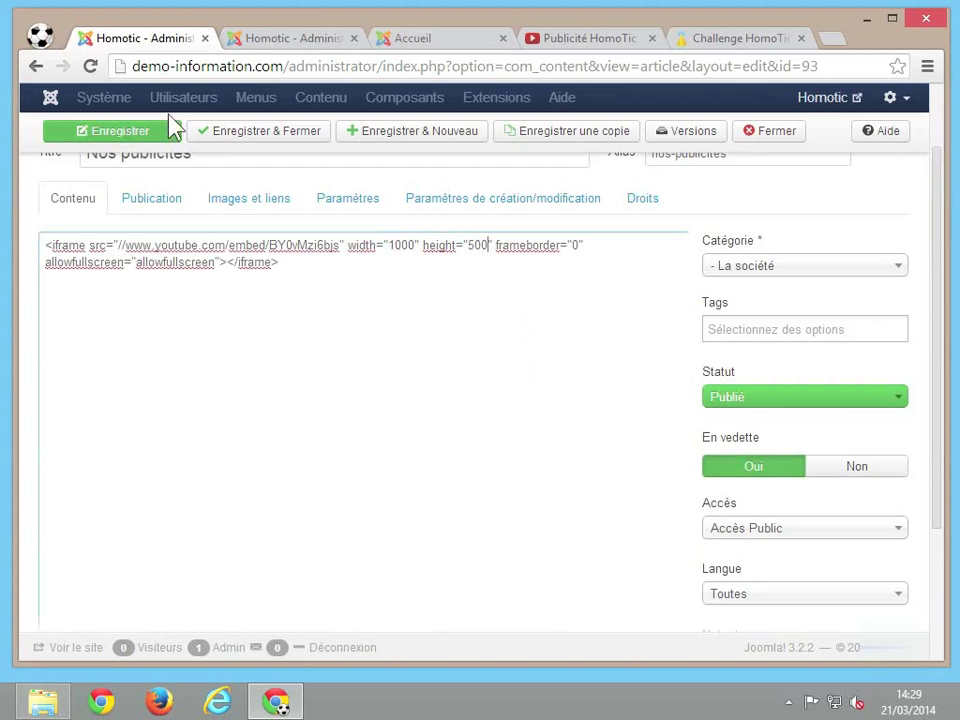
Reload the public homepage and check the size of the YouTube video under "Nos publicités".
click(262, 45)
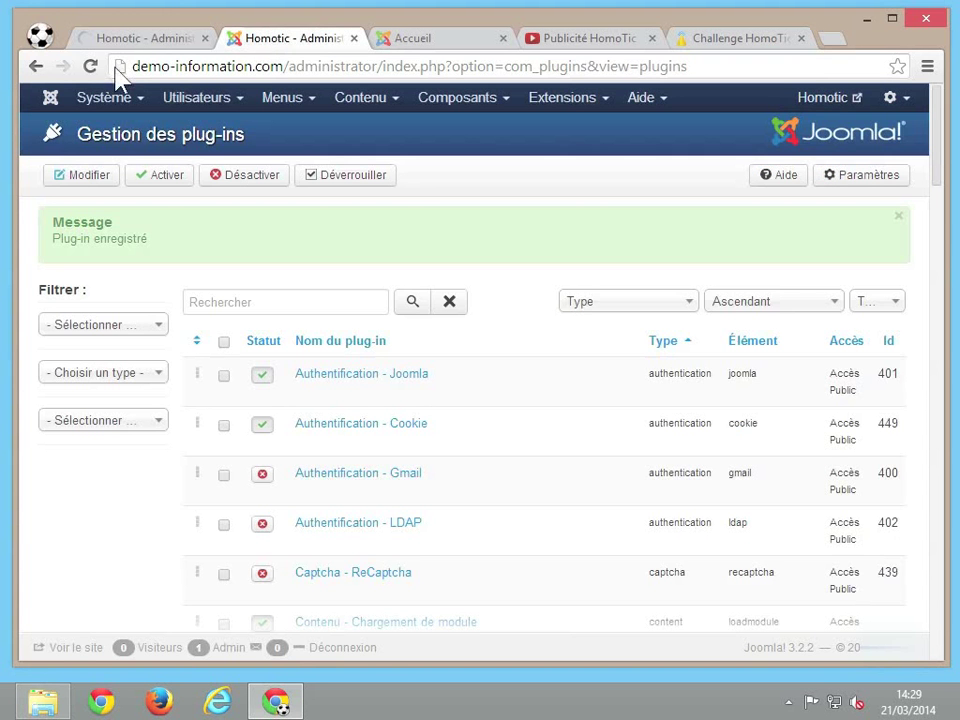
click(412, 40)
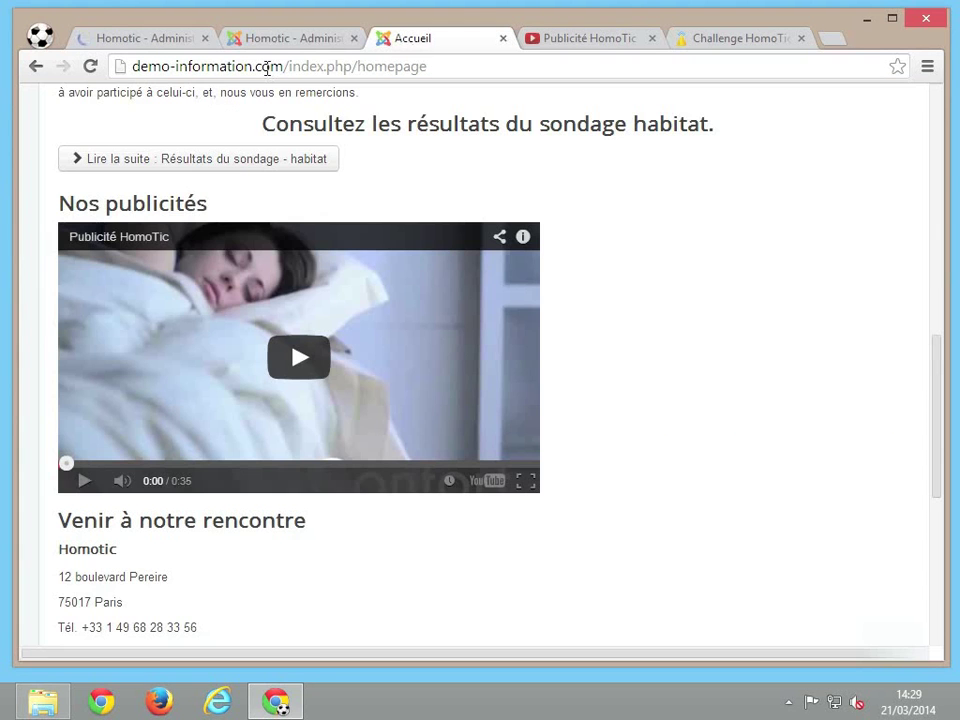
click(93, 68)
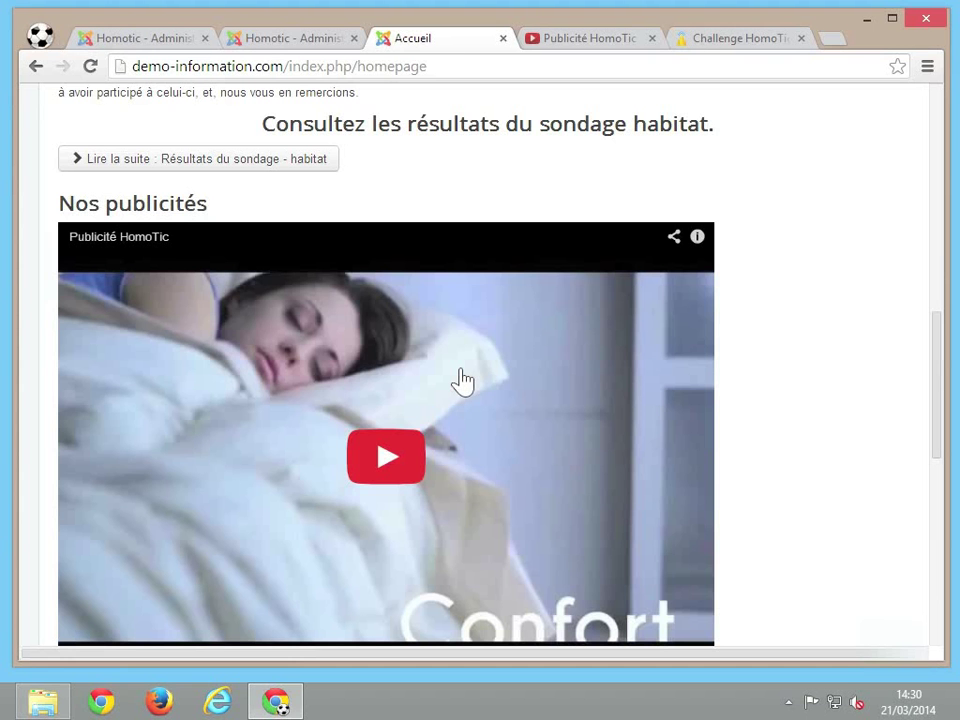
Open the export options of the "Challenge HomoTic" video on Dailymotion and copy its full embed code.
click(713, 44)
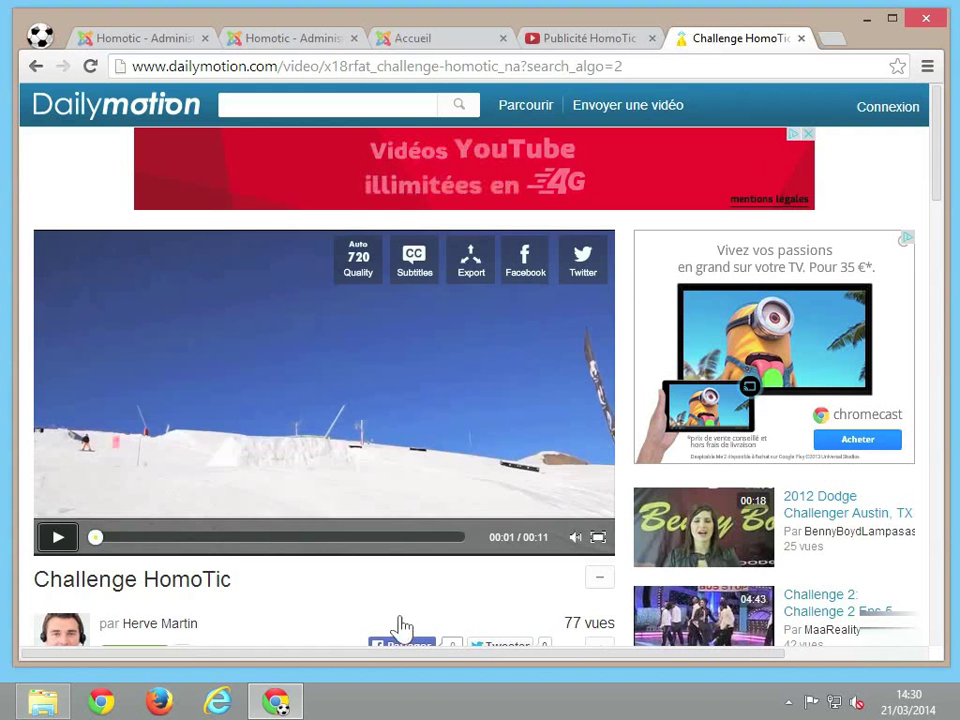
scroll(381, 594, down, 2)
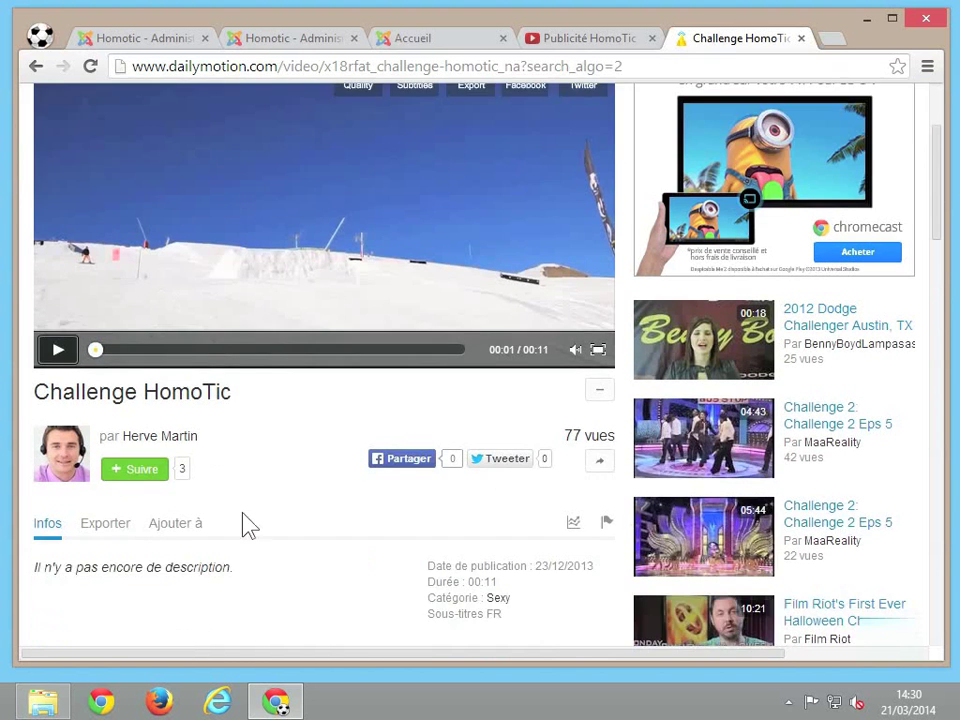
click(113, 527)
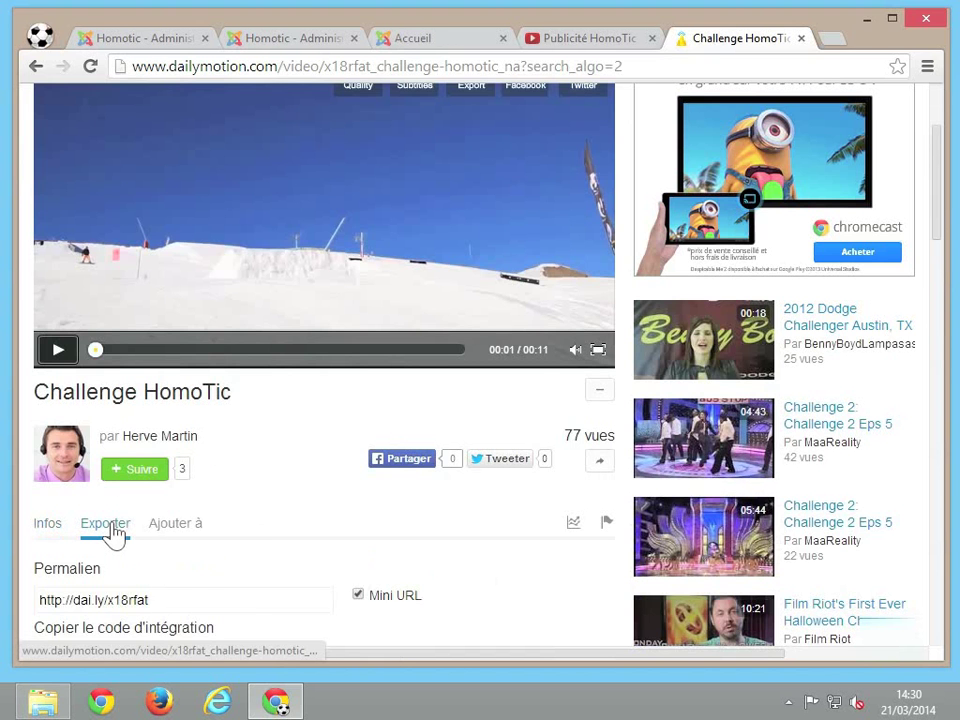
scroll(112, 530, down, 2)
scroll(111, 510, down, 2)
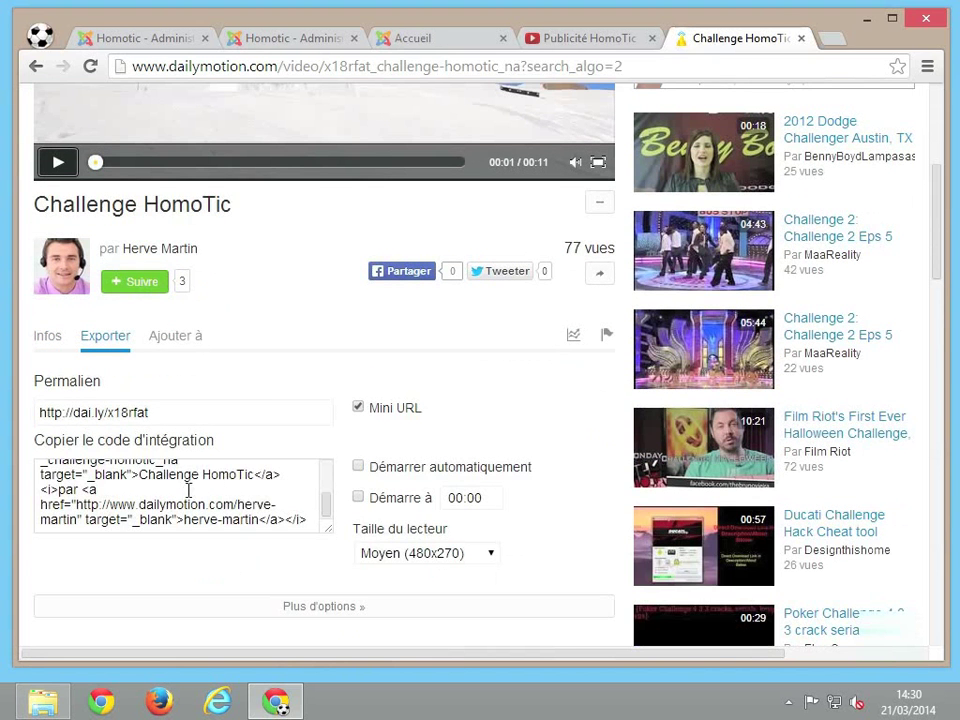
click(217, 477)
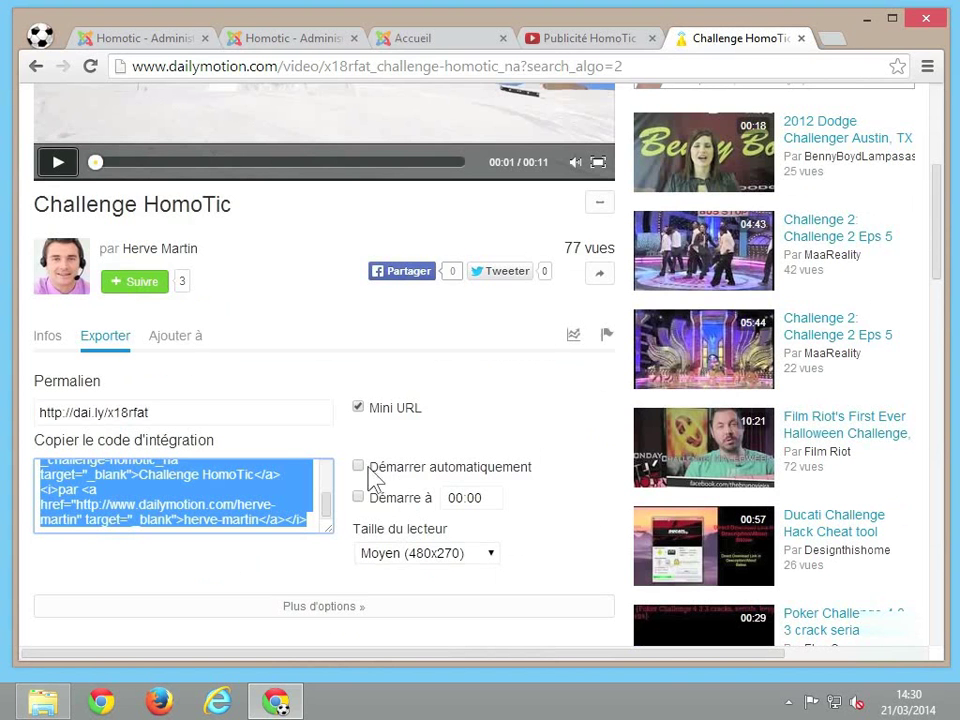
right_click(199, 485)
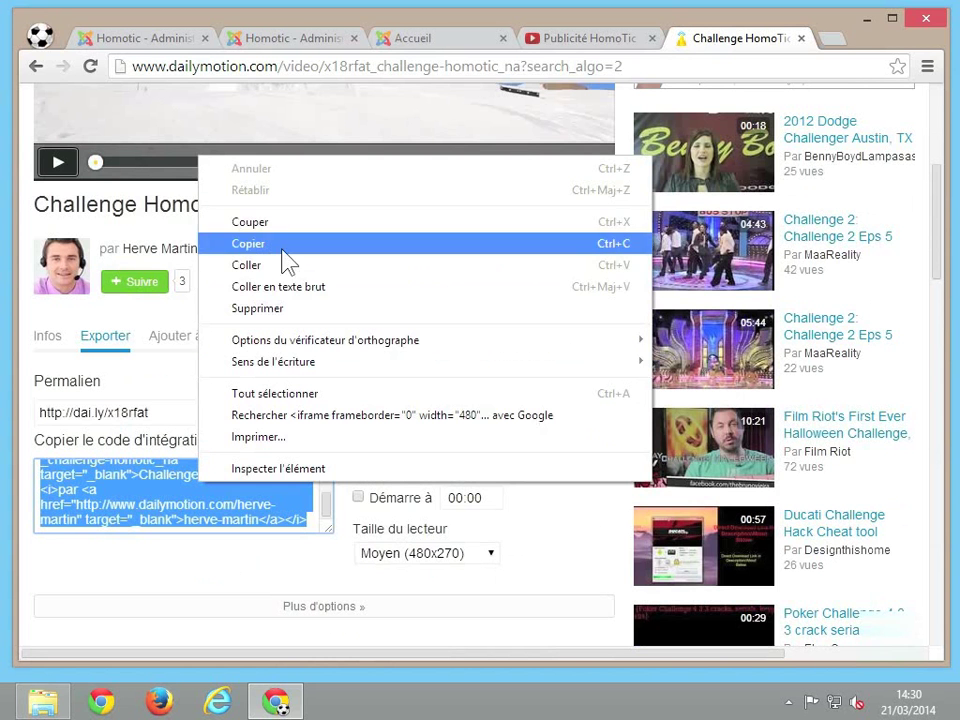
click(249, 243)
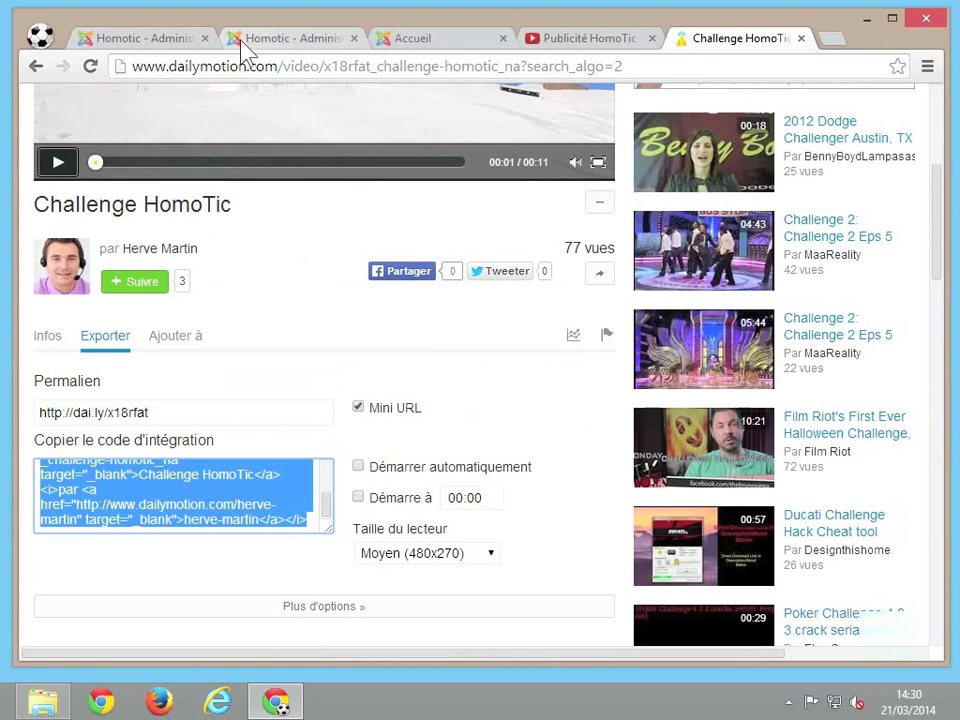
Go back to the "Nos publicités" article and place the text cursor on an empty line below the YouTube video.
click(242, 40)
click(127, 40)
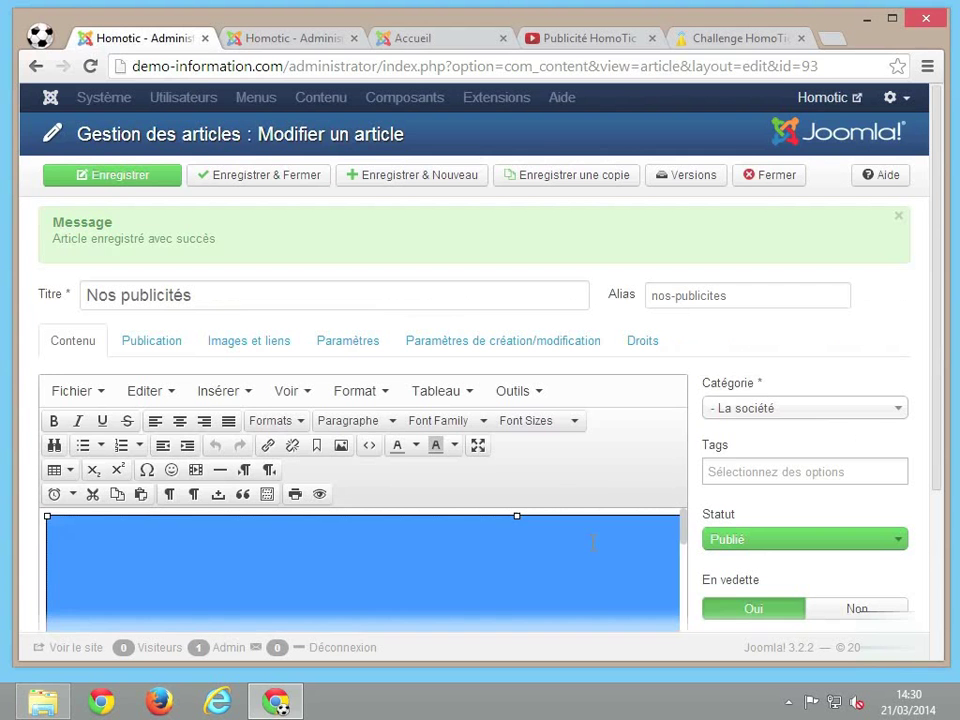
scroll(593, 553, down, 3)
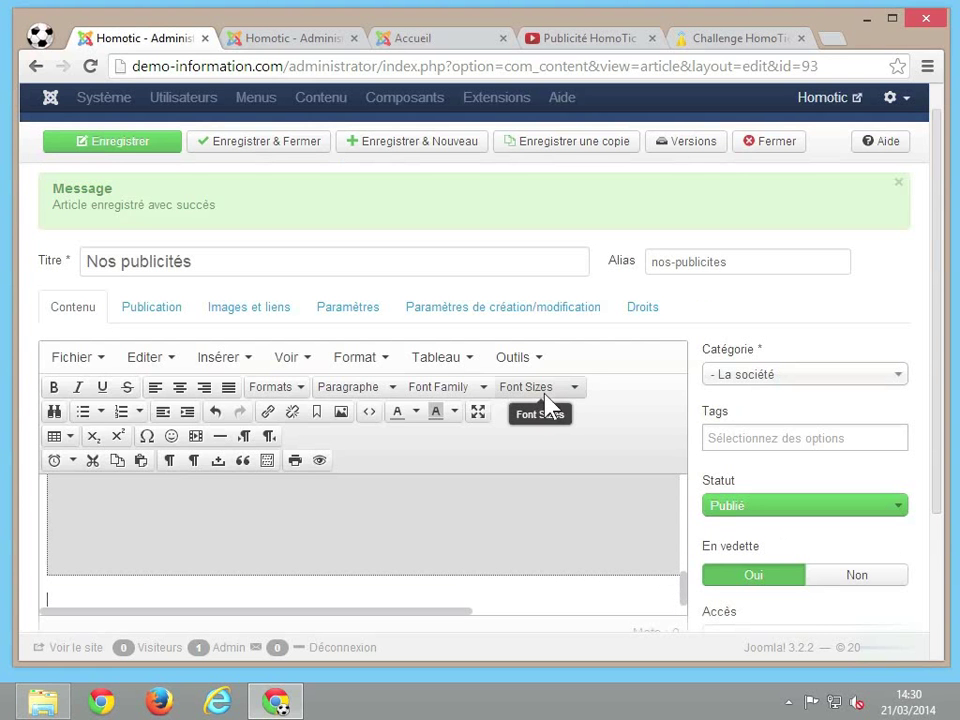
click(460, 586)
Start inserting a video at the cursor and paste the Dailymotion iframe code as its embed code.
click(197, 437)
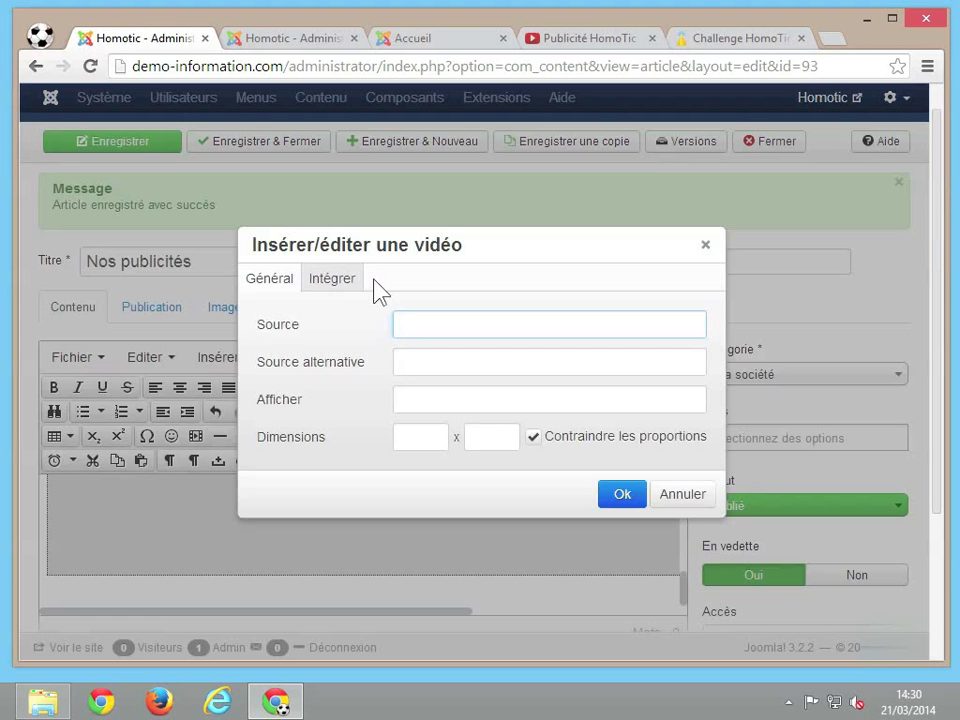
click(344, 282)
click(336, 364)
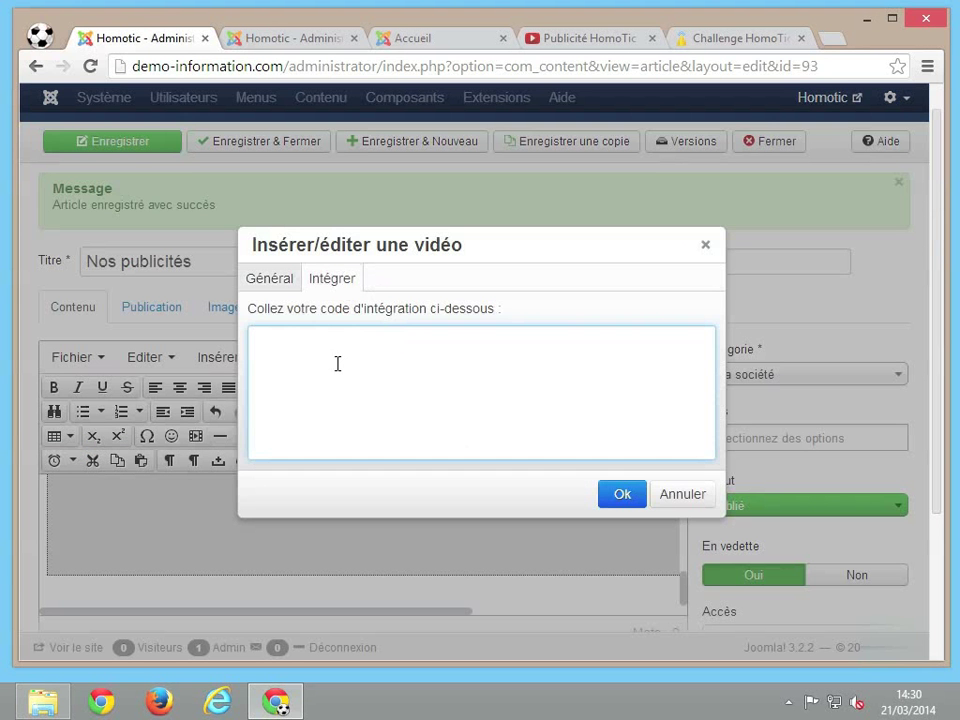
text(<iframe frameborder="0" width="480" height="270" src="http://www.dailymotion.com/embed/video/x18rfat" allowfullscreen></iframe><br /><a href="http://www.dailymotion.com/video/x18rfat_challenge-homotic_na" target="_blank">Challenge HomoTic</a> <i>par <a href="http://www.dailymotion.com/herve-martin" target="_blank">herve-martin</a></i>)
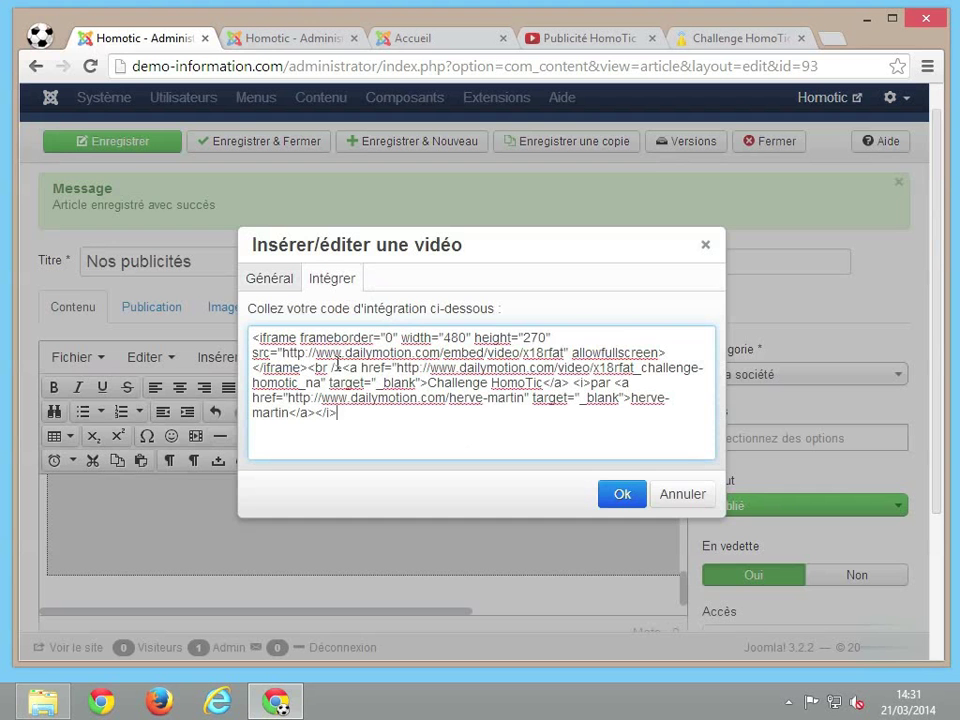
Review the video's source and dimensions, insert it at 480 x 270, and save the article.
click(286, 284)
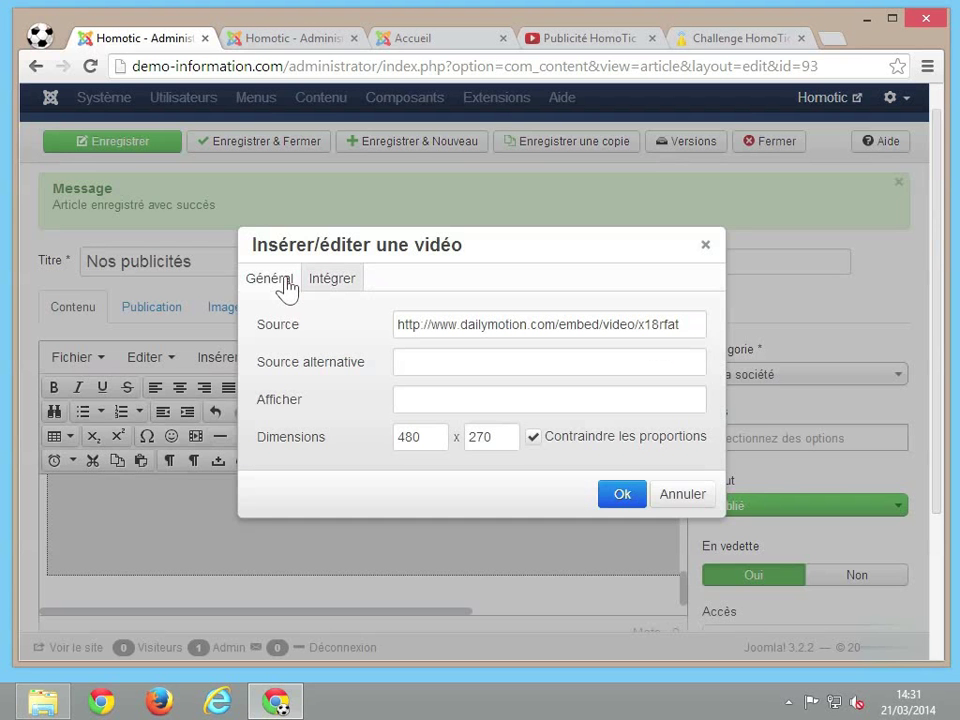
click(431, 397)
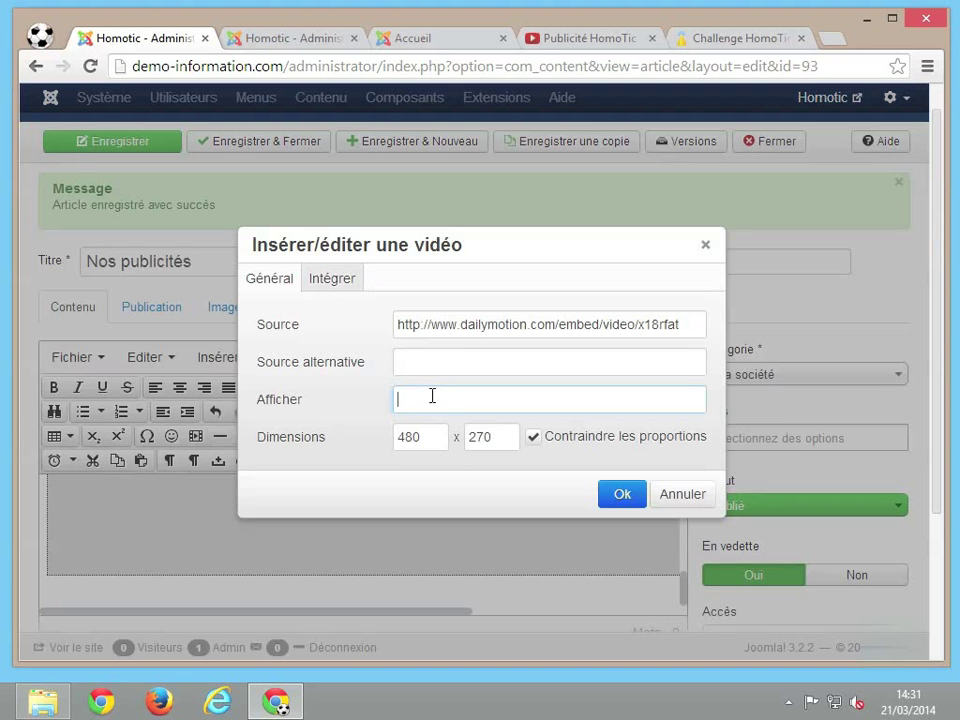
key(Tab)
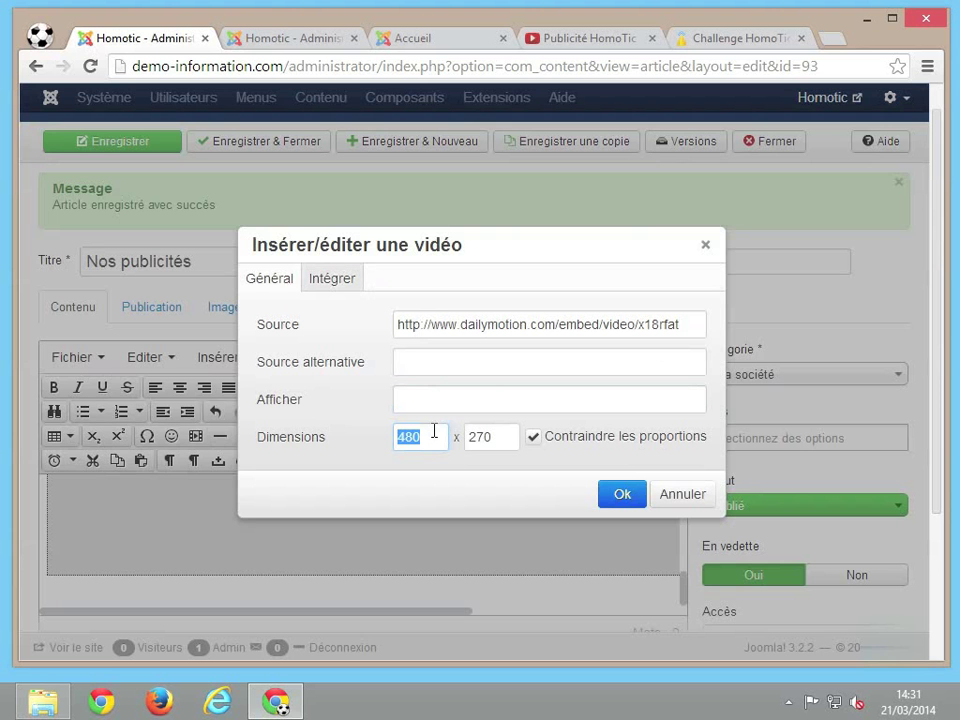
click(627, 497)
click(162, 146)
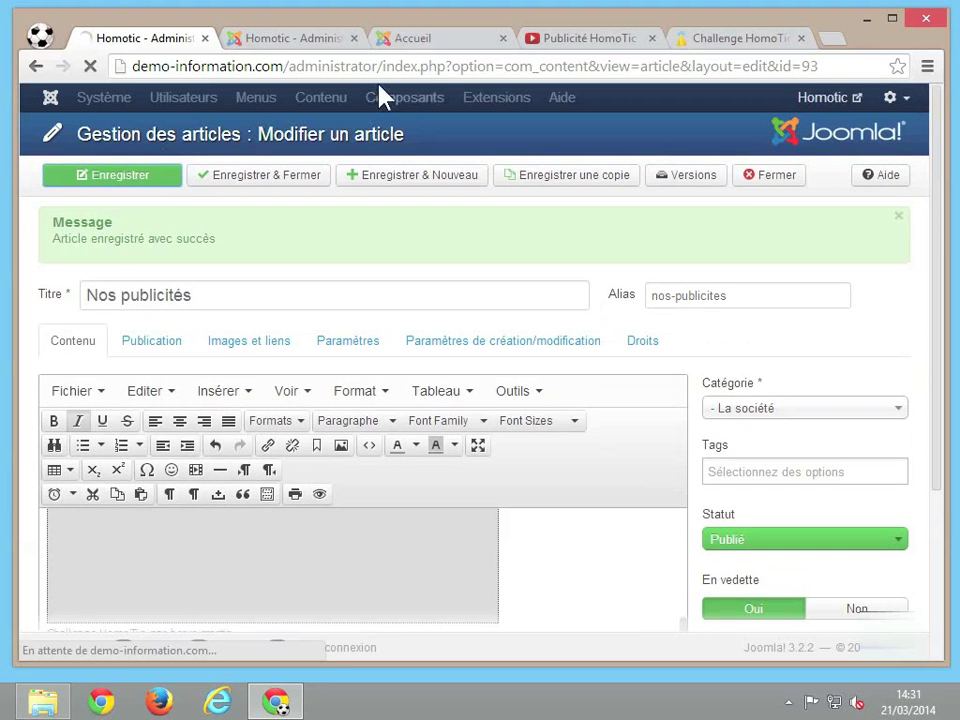
Reload the public homepage and check the Dailymotion video below the YouTube one in "Nos publicités".
click(420, 42)
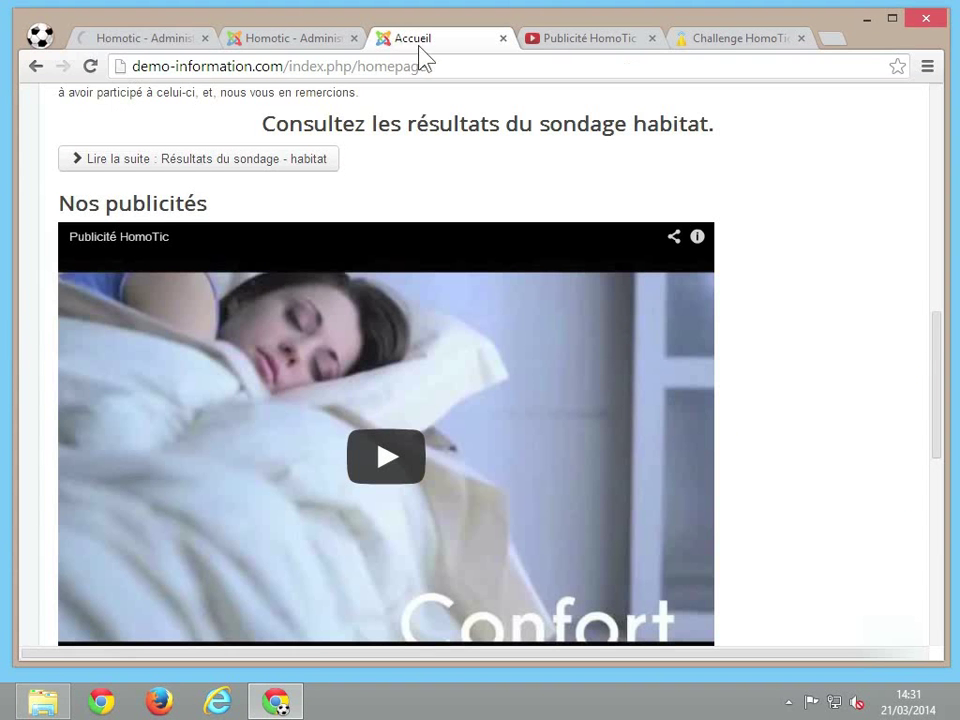
click(89, 67)
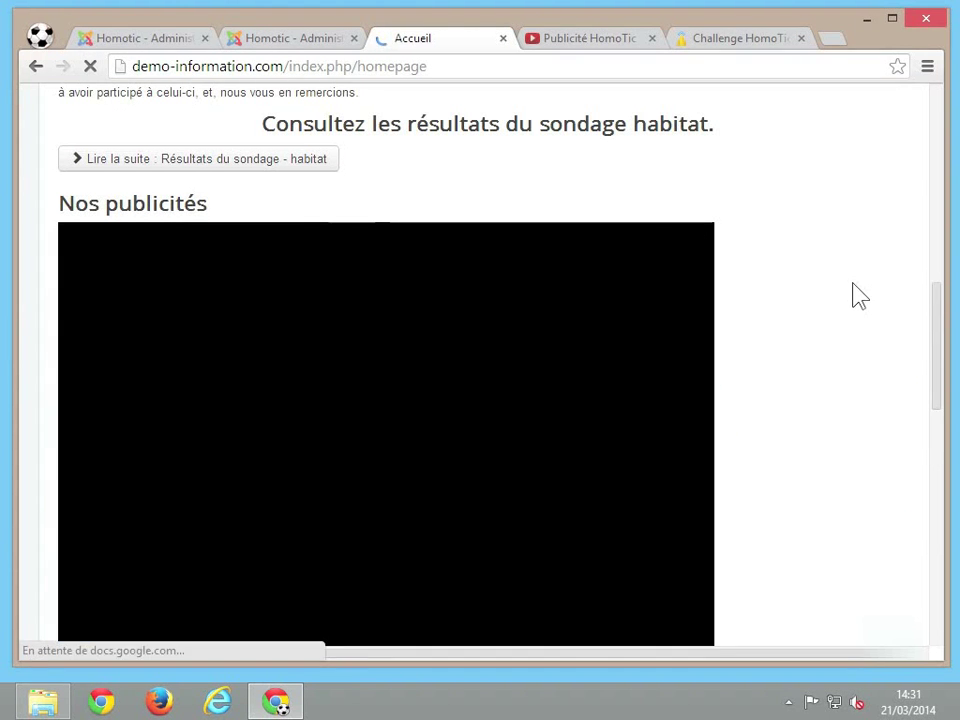
scroll(857, 296, down, 5)
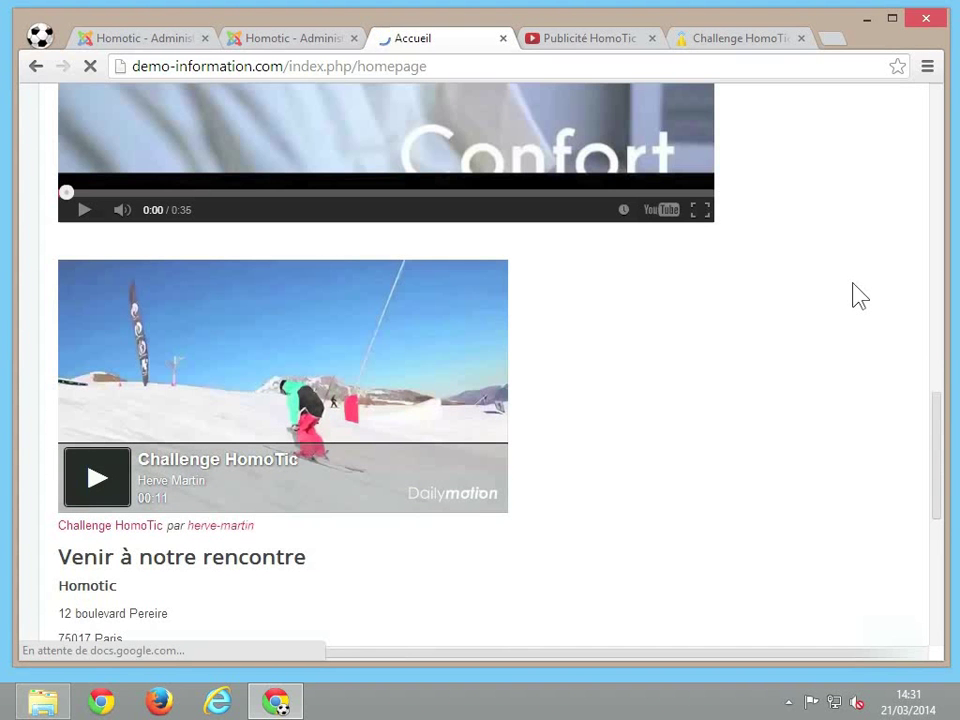